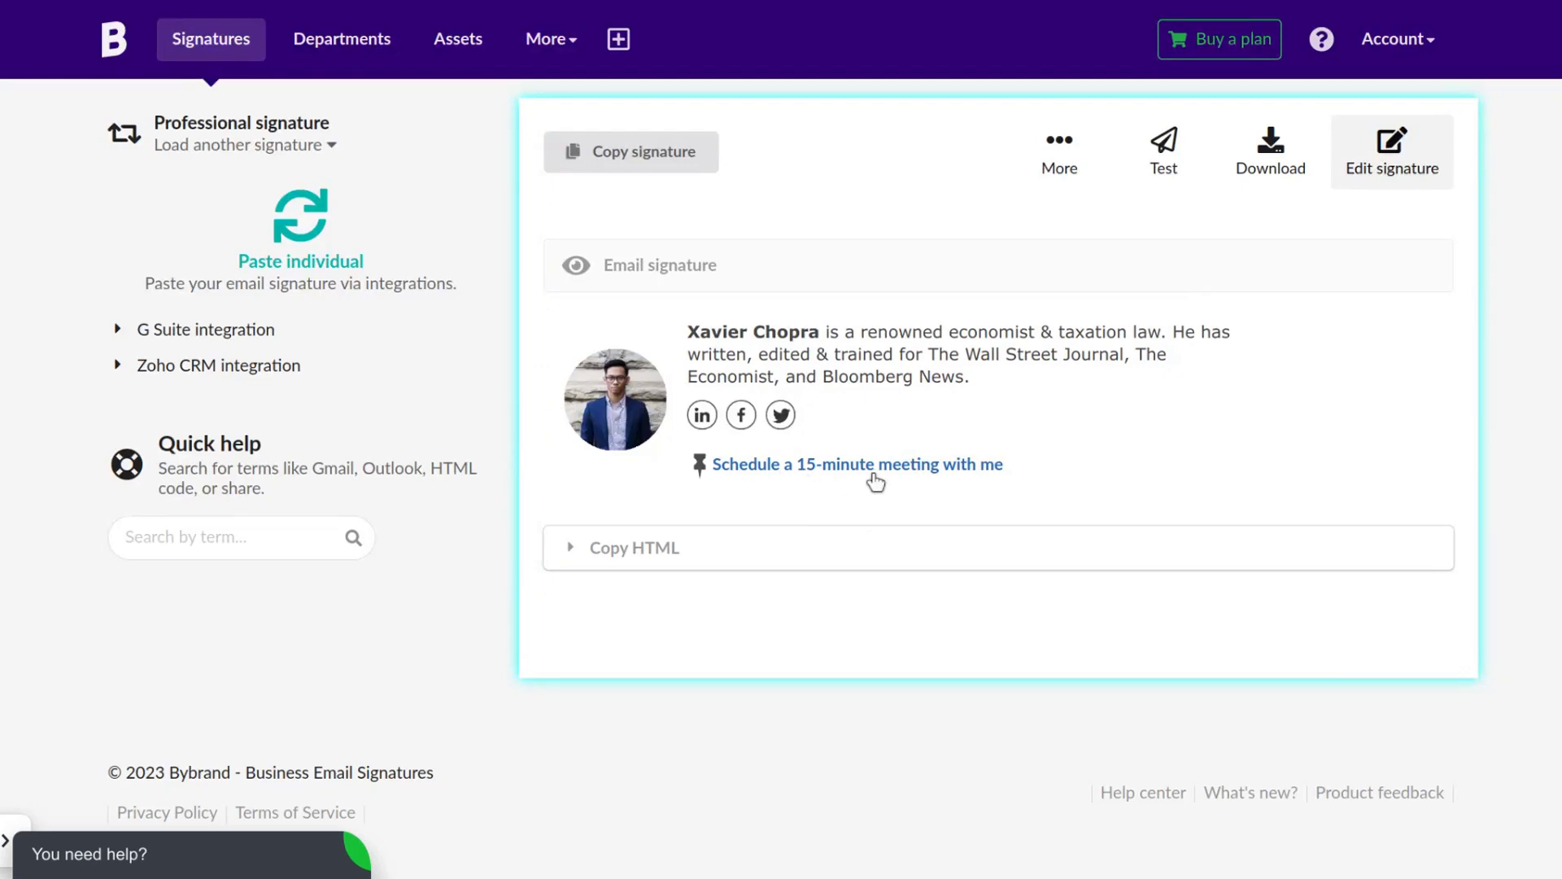
# Step: Copy the finished Professional signature containing the 15-minute meeting link
pyautogui.click(672, 159)
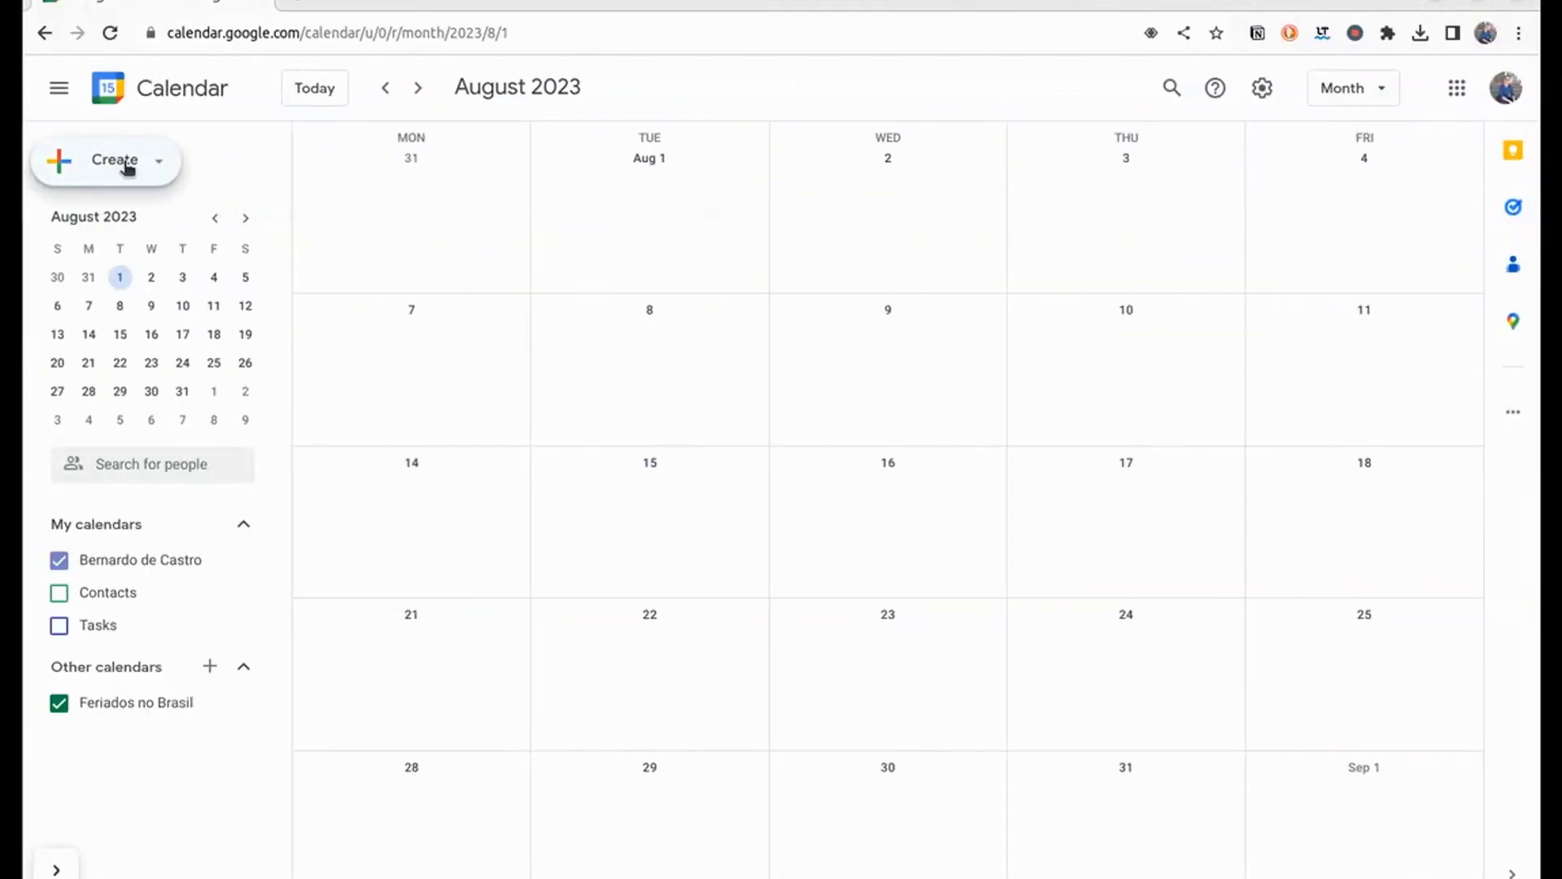
# Step: Create the '15-minute sales meeting' appointment schedule with 15-minute slots repeating weekly
pyautogui.click(127, 168)
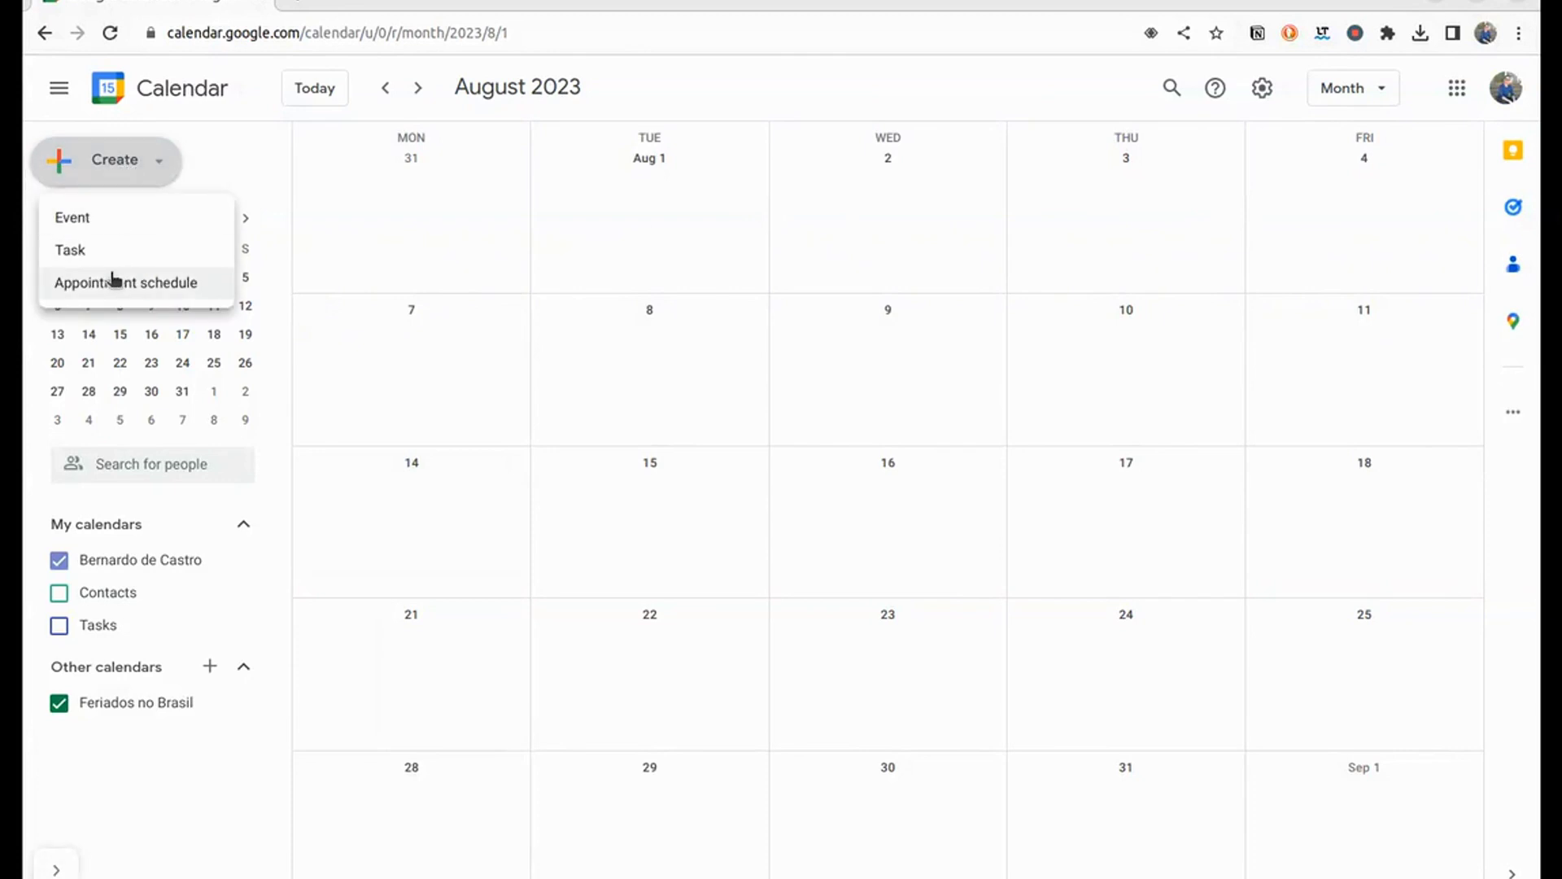
pyautogui.click(166, 285)
pyautogui.write('15-m')
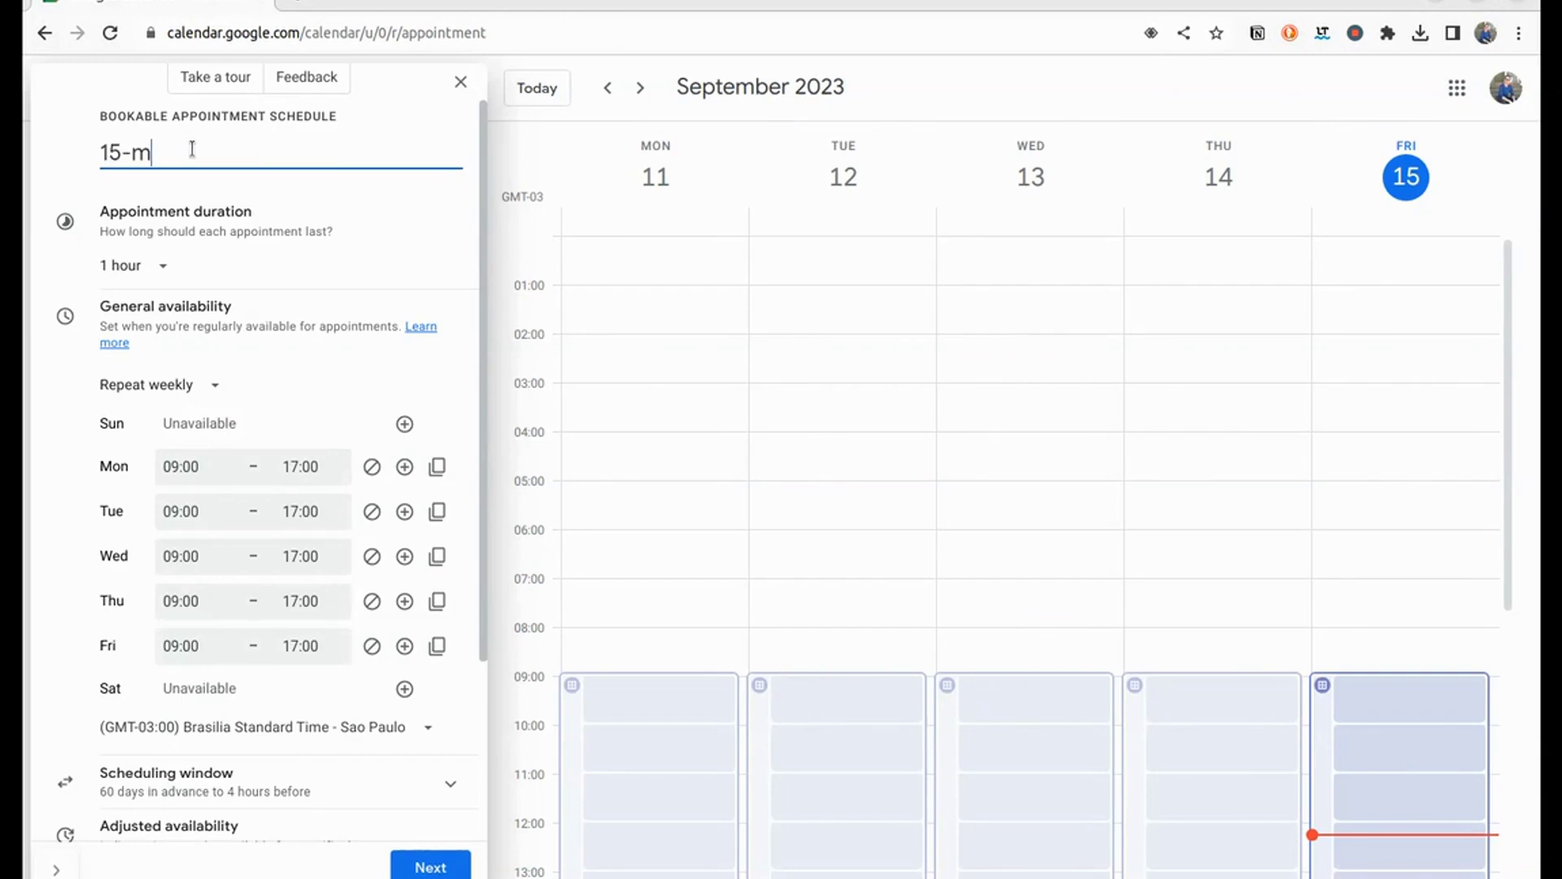
pyautogui.write('inute sales meeting')
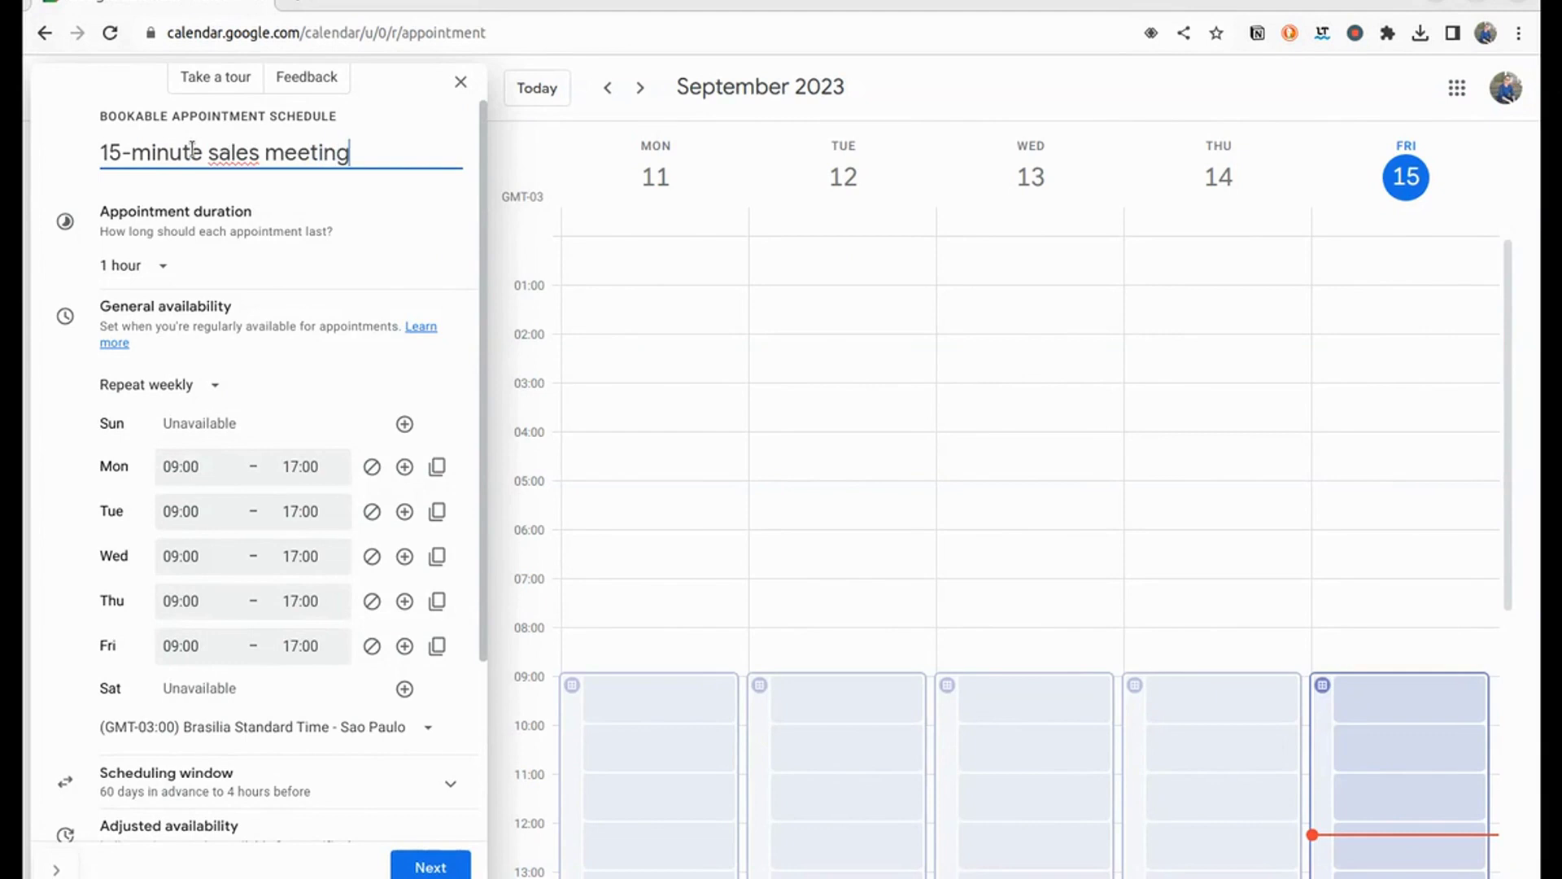
pyautogui.click(157, 267)
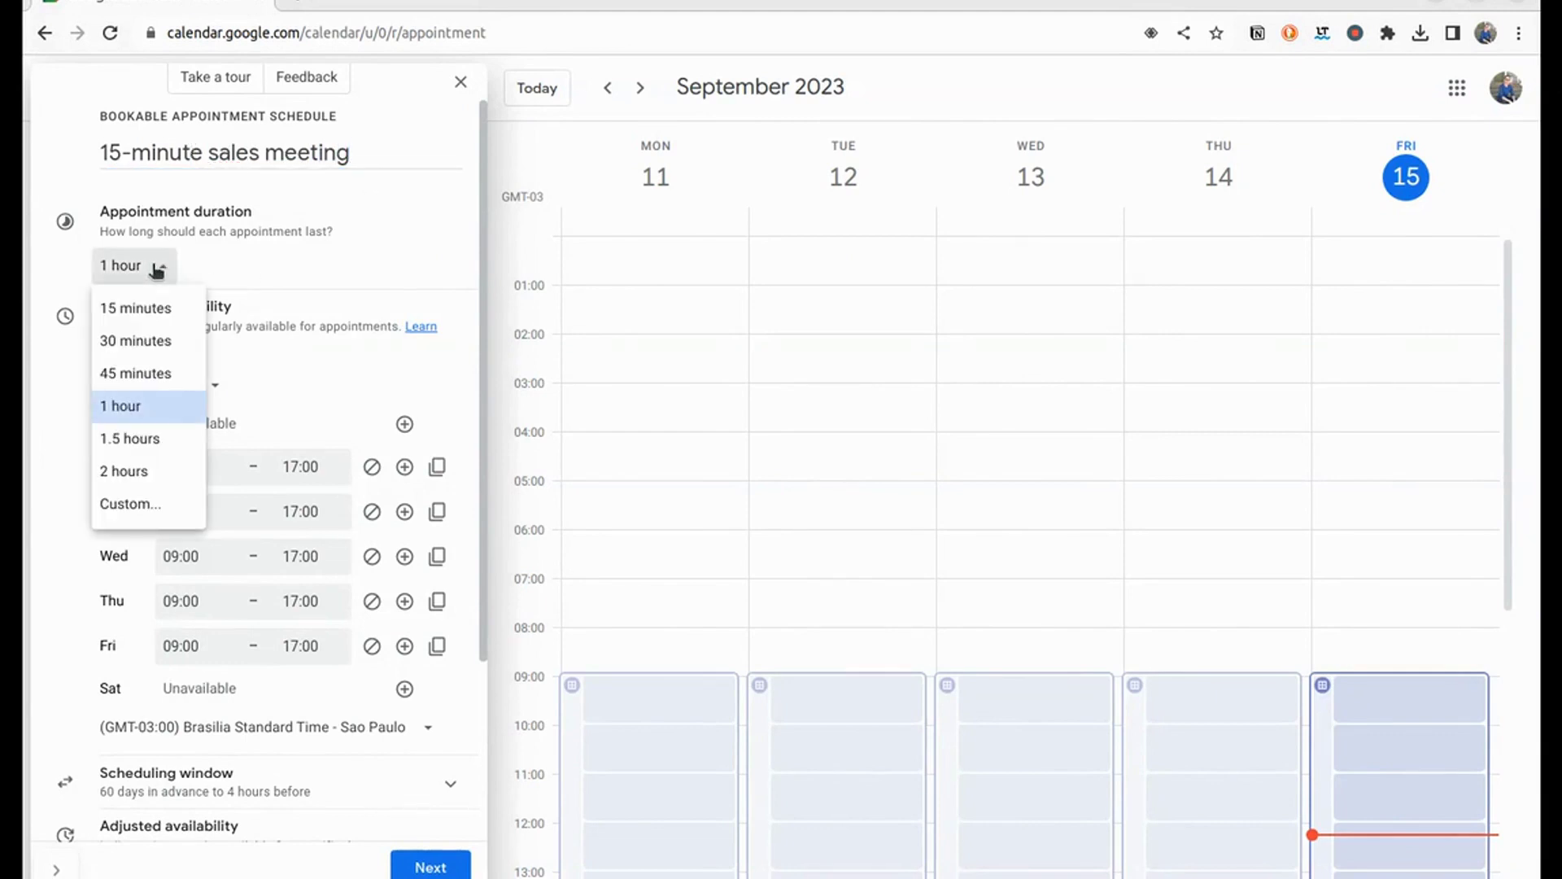
pyautogui.click(110, 307)
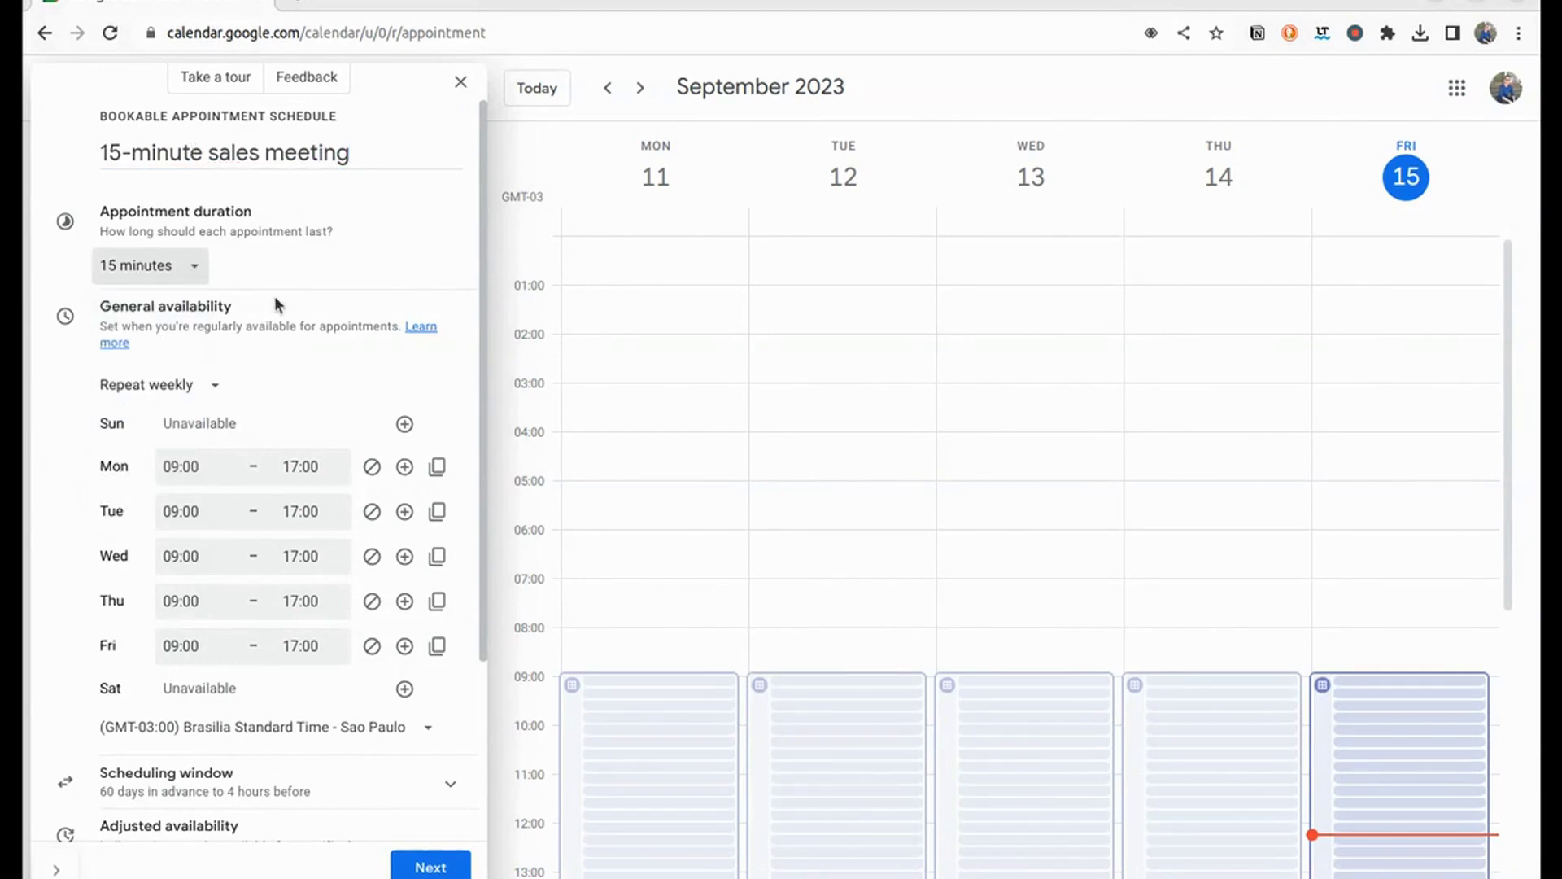
pyautogui.click(198, 396)
pyautogui.click(279, 383)
pyautogui.scroll(-3, 293, 374)
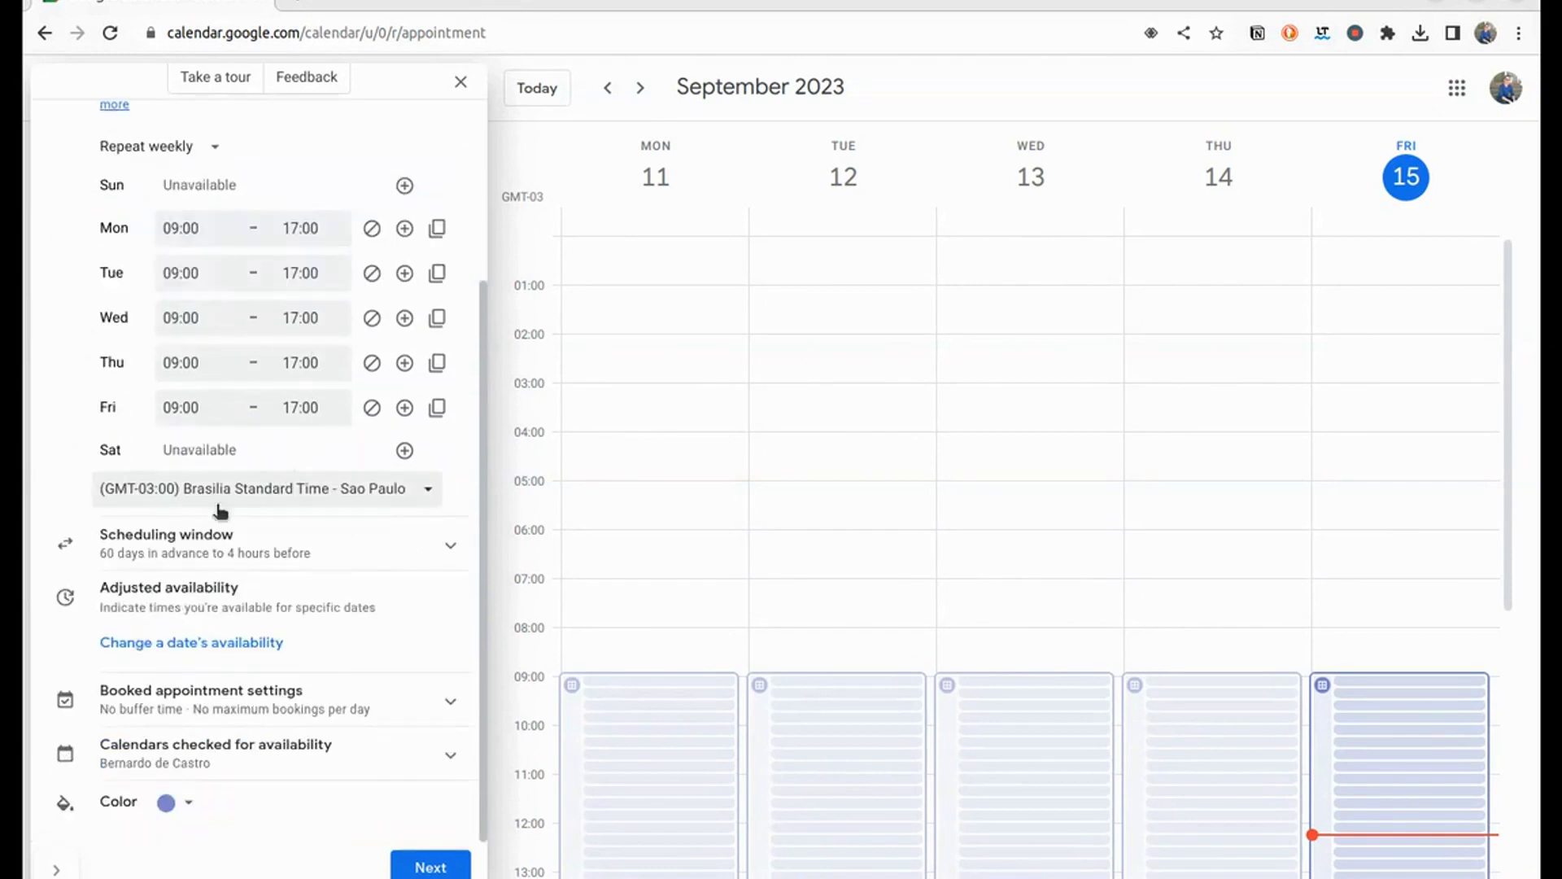
pyautogui.click(210, 551)
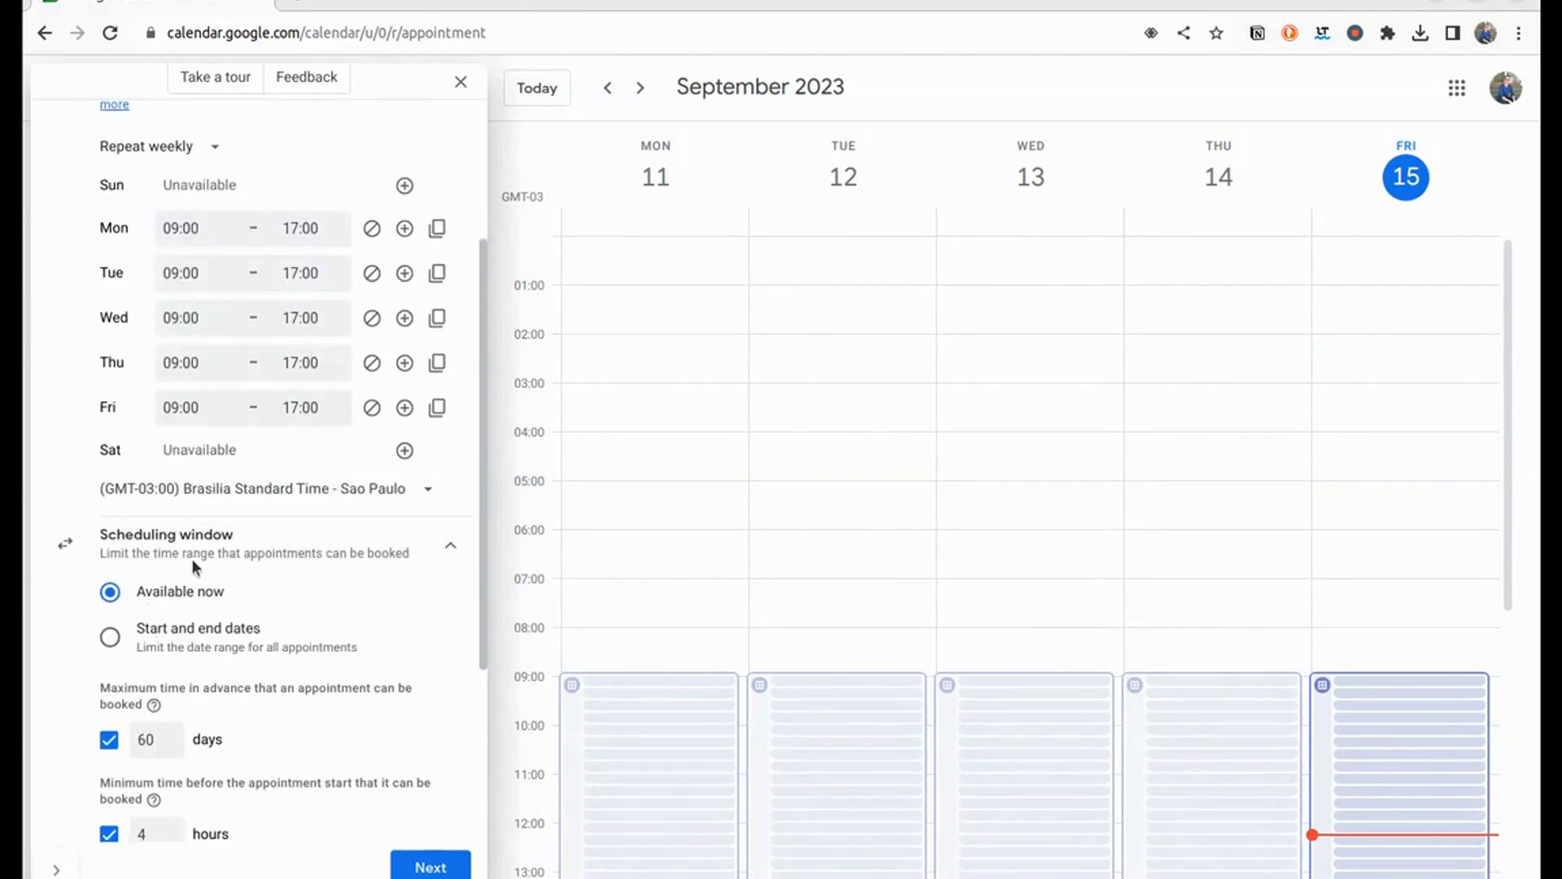
pyautogui.click(197, 562)
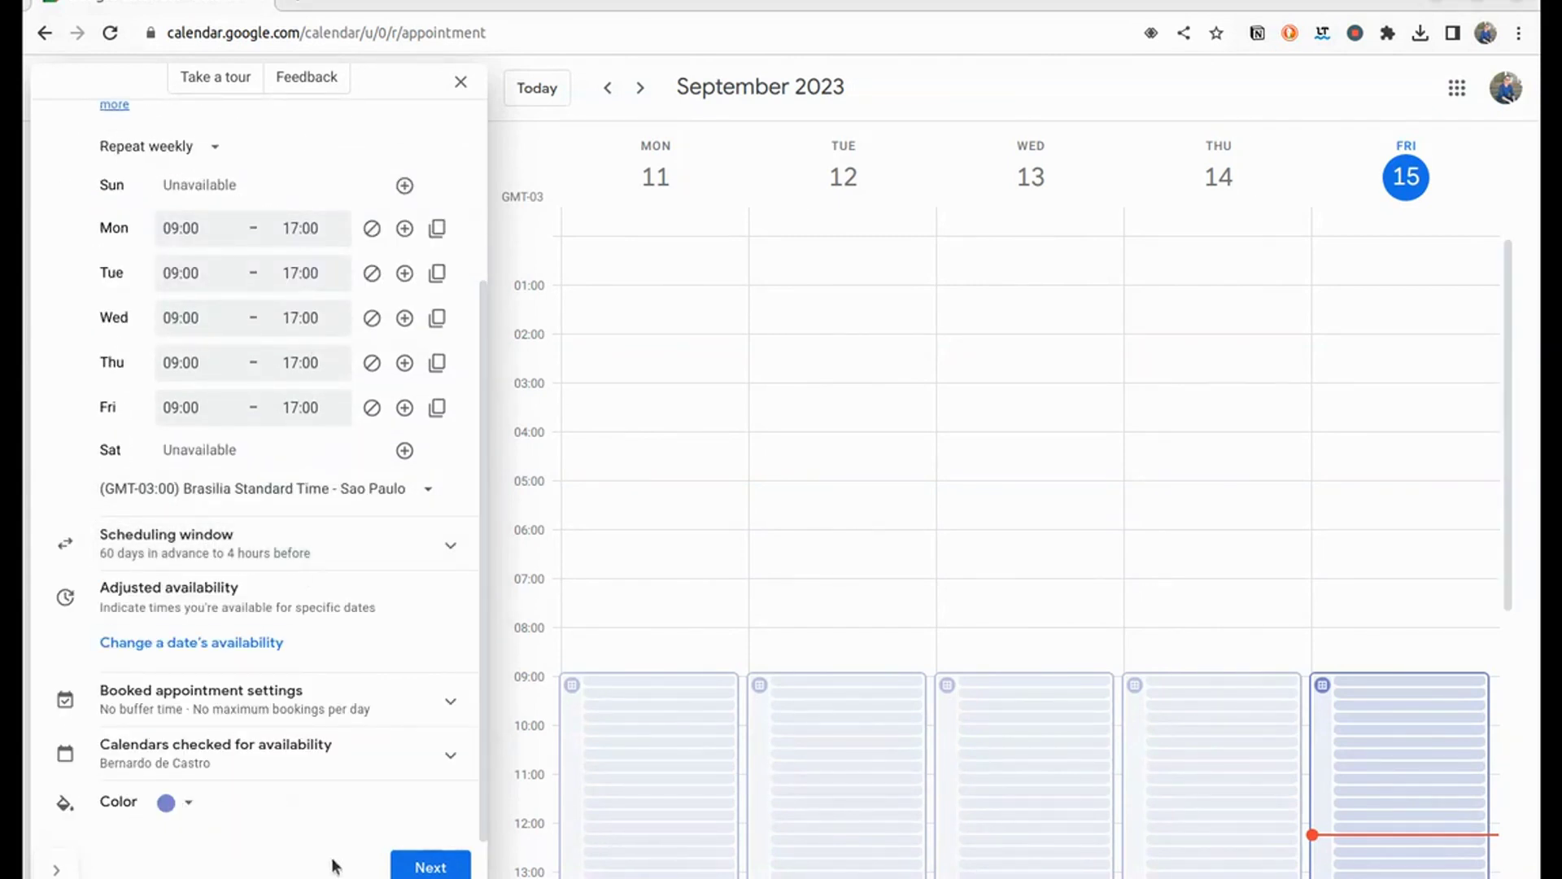
# Step: Add the booking page description 'Sales meeting 15-minute' and save the schedule
pyautogui.click(419, 869)
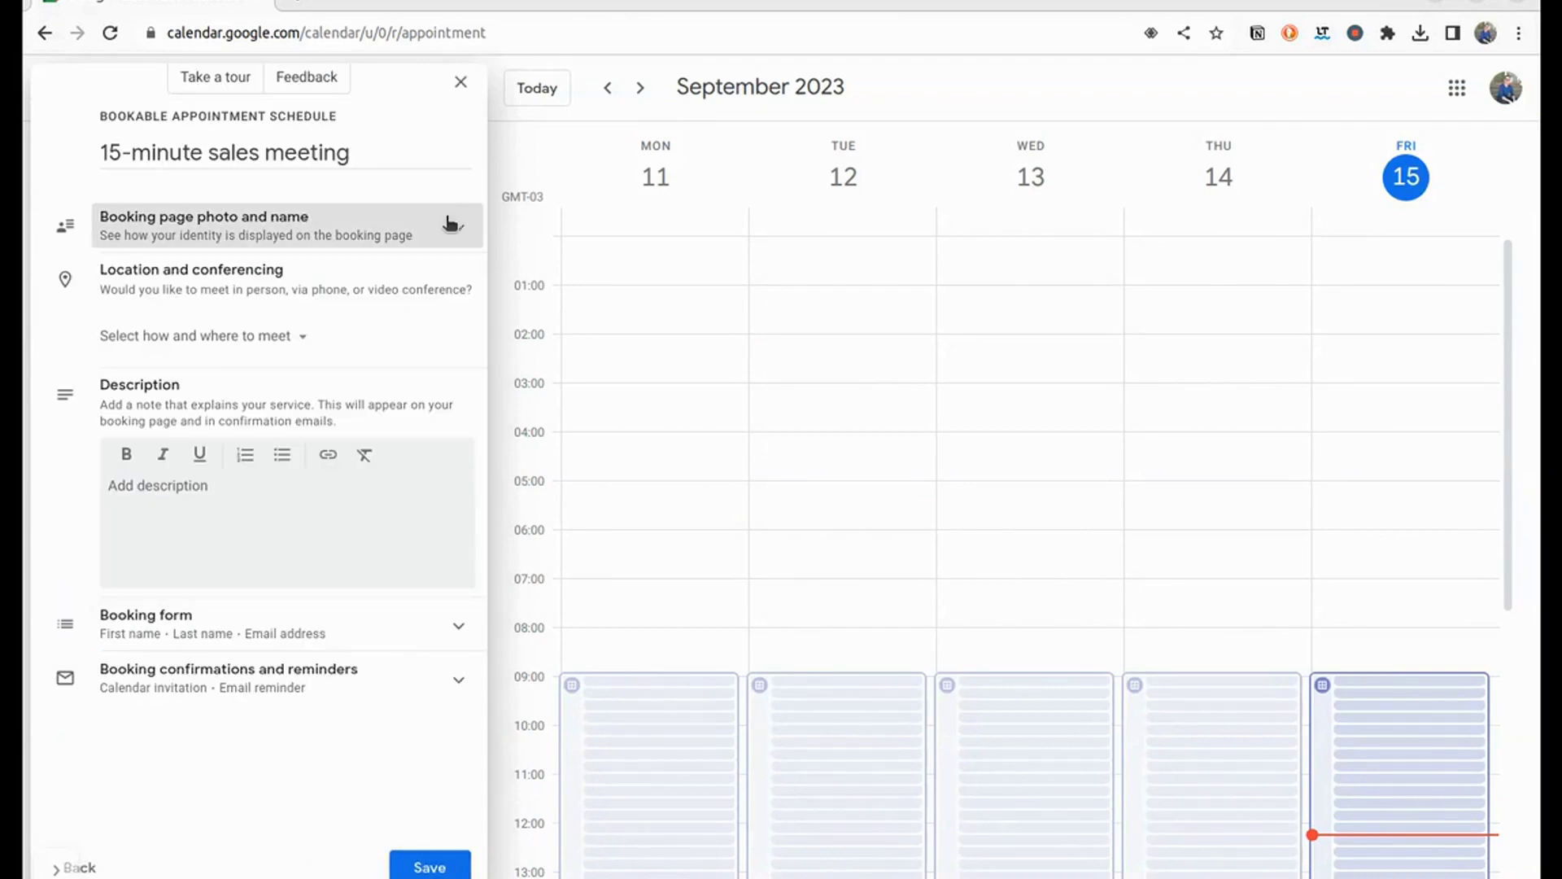
pyautogui.click(209, 510)
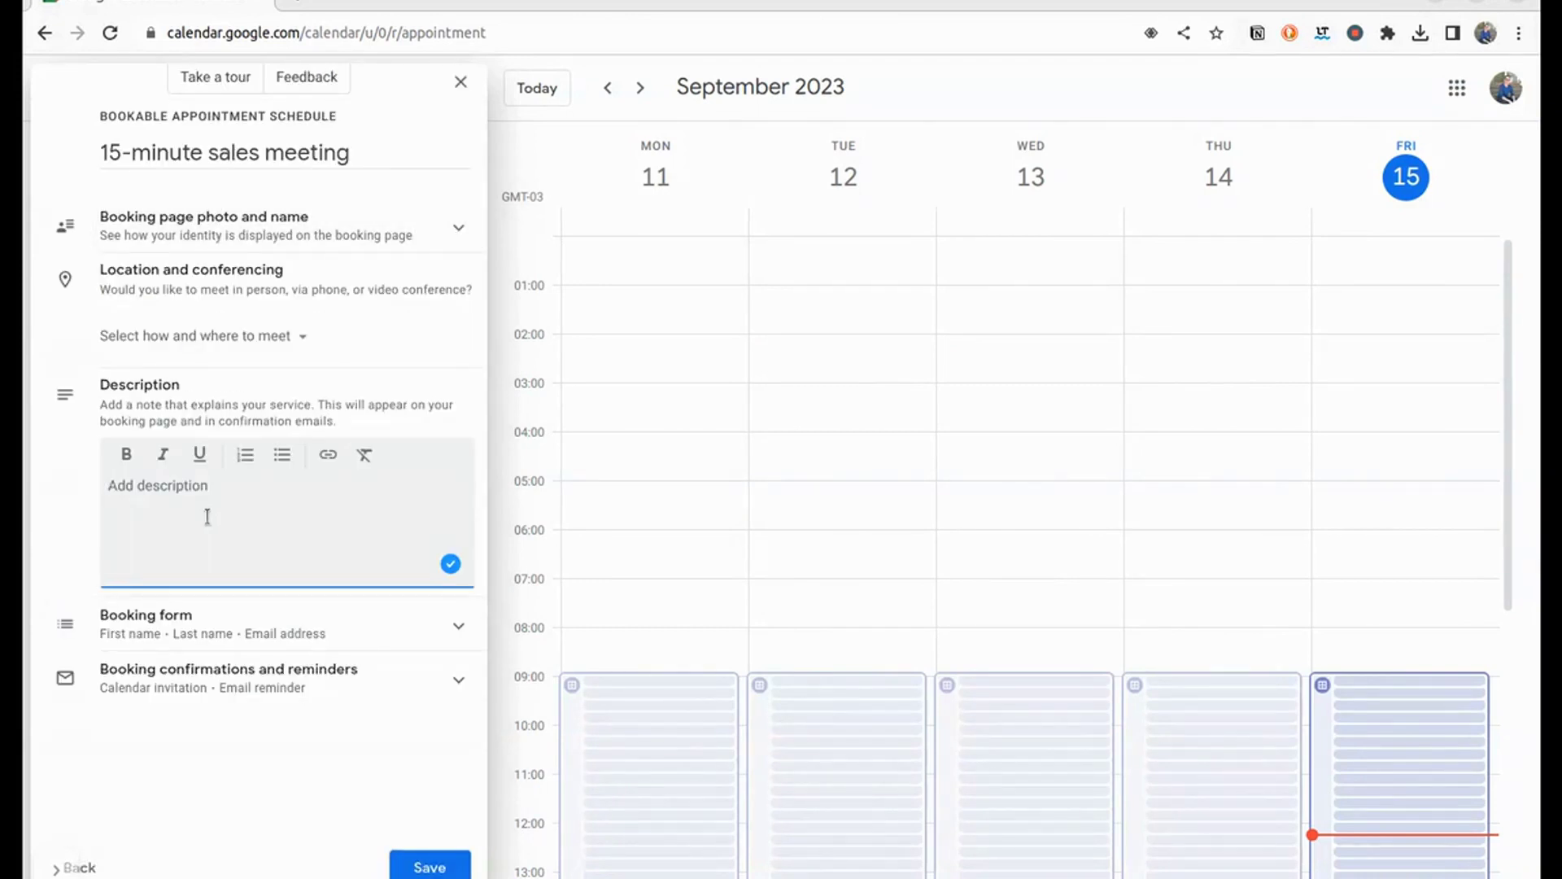
pyautogui.write('Sales meeting 15-minute')
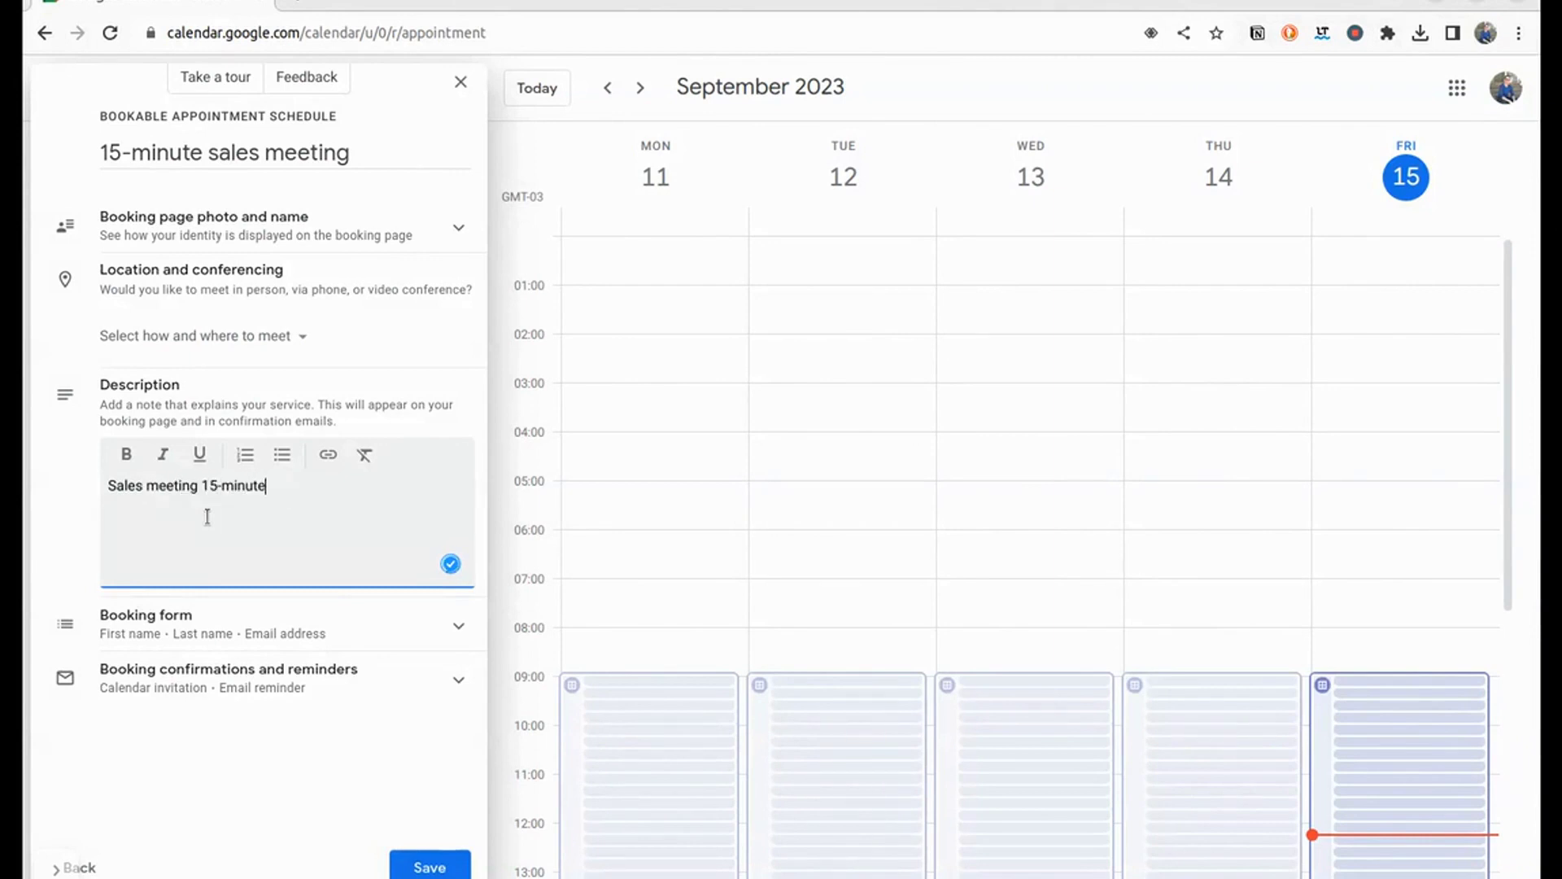
pyautogui.click(427, 867)
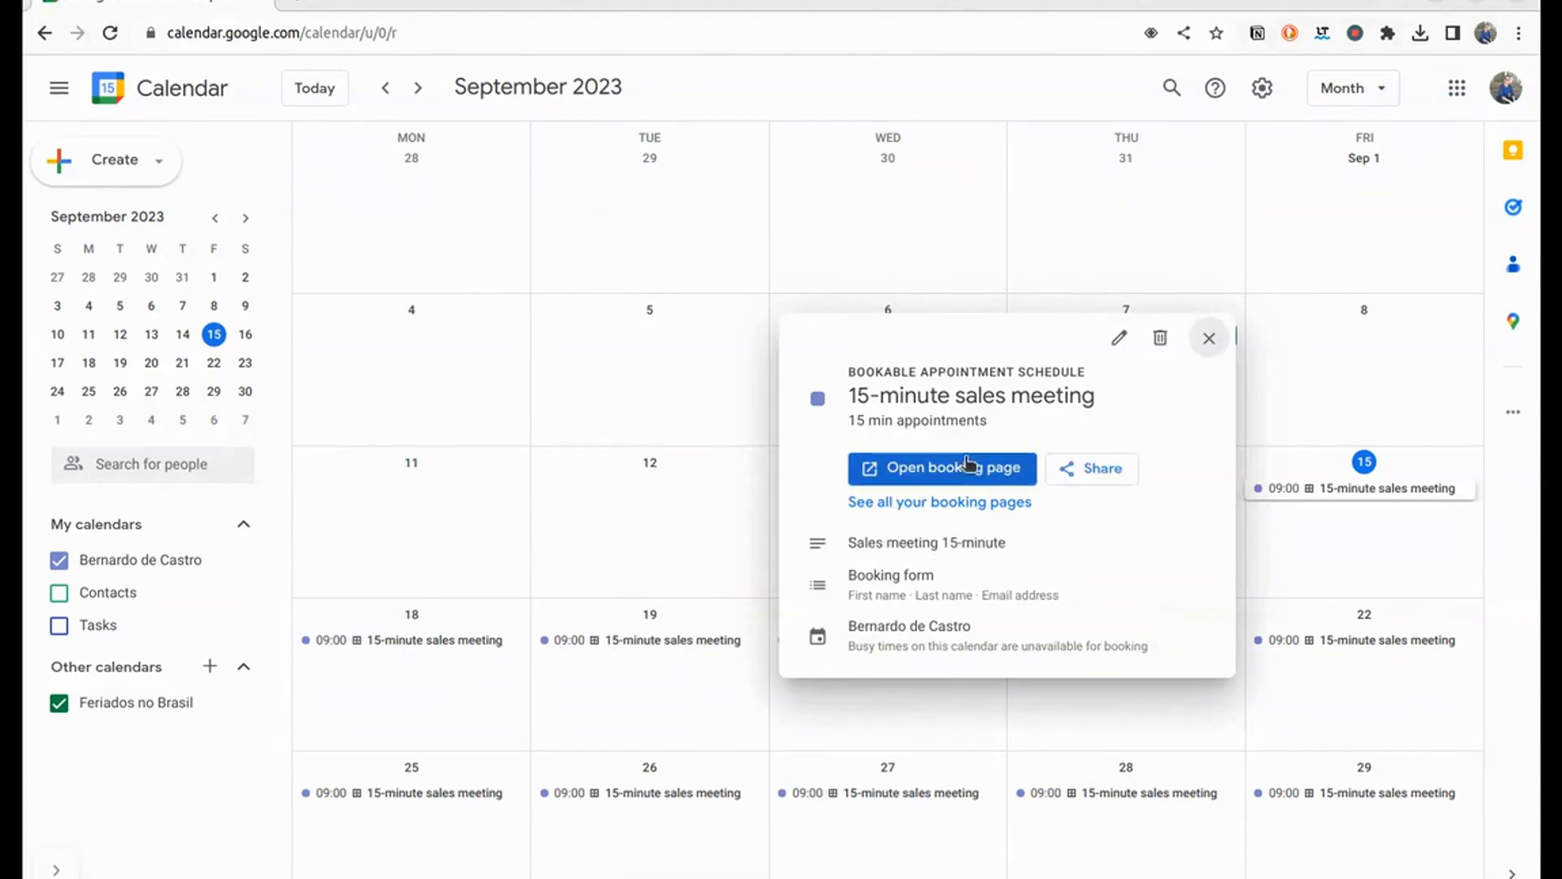
# Step: Copy the 15-minute sales meeting booking page URL from the Share dialog
pyautogui.click(1100, 470)
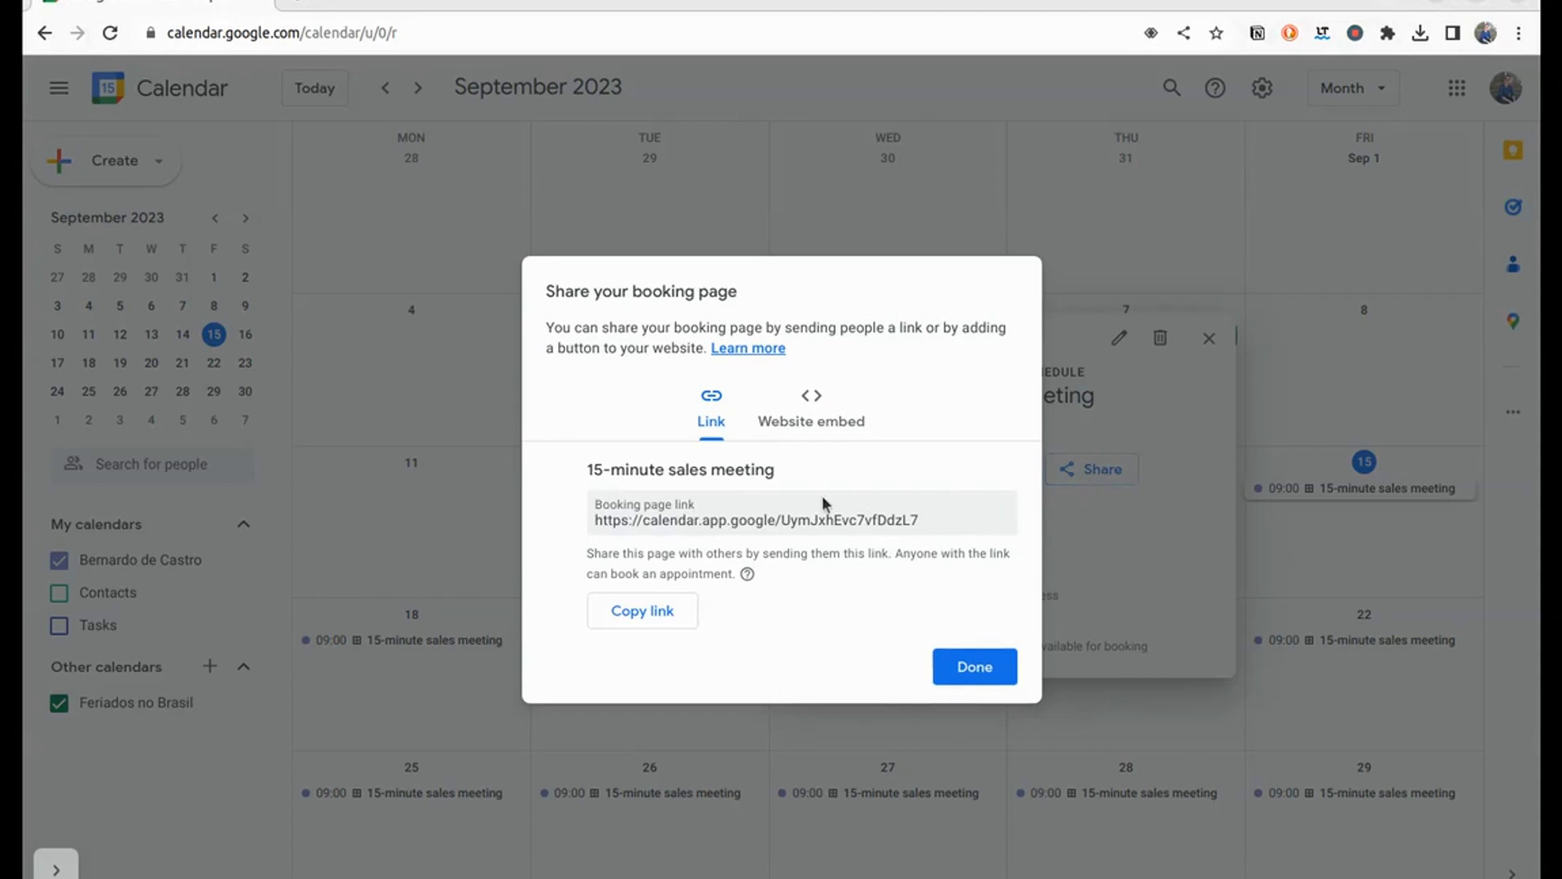
pyautogui.moveTo(930, 525); pyautogui.dragTo(588, 533)
pyautogui.click(628, 514)
pyautogui.click(634, 615)
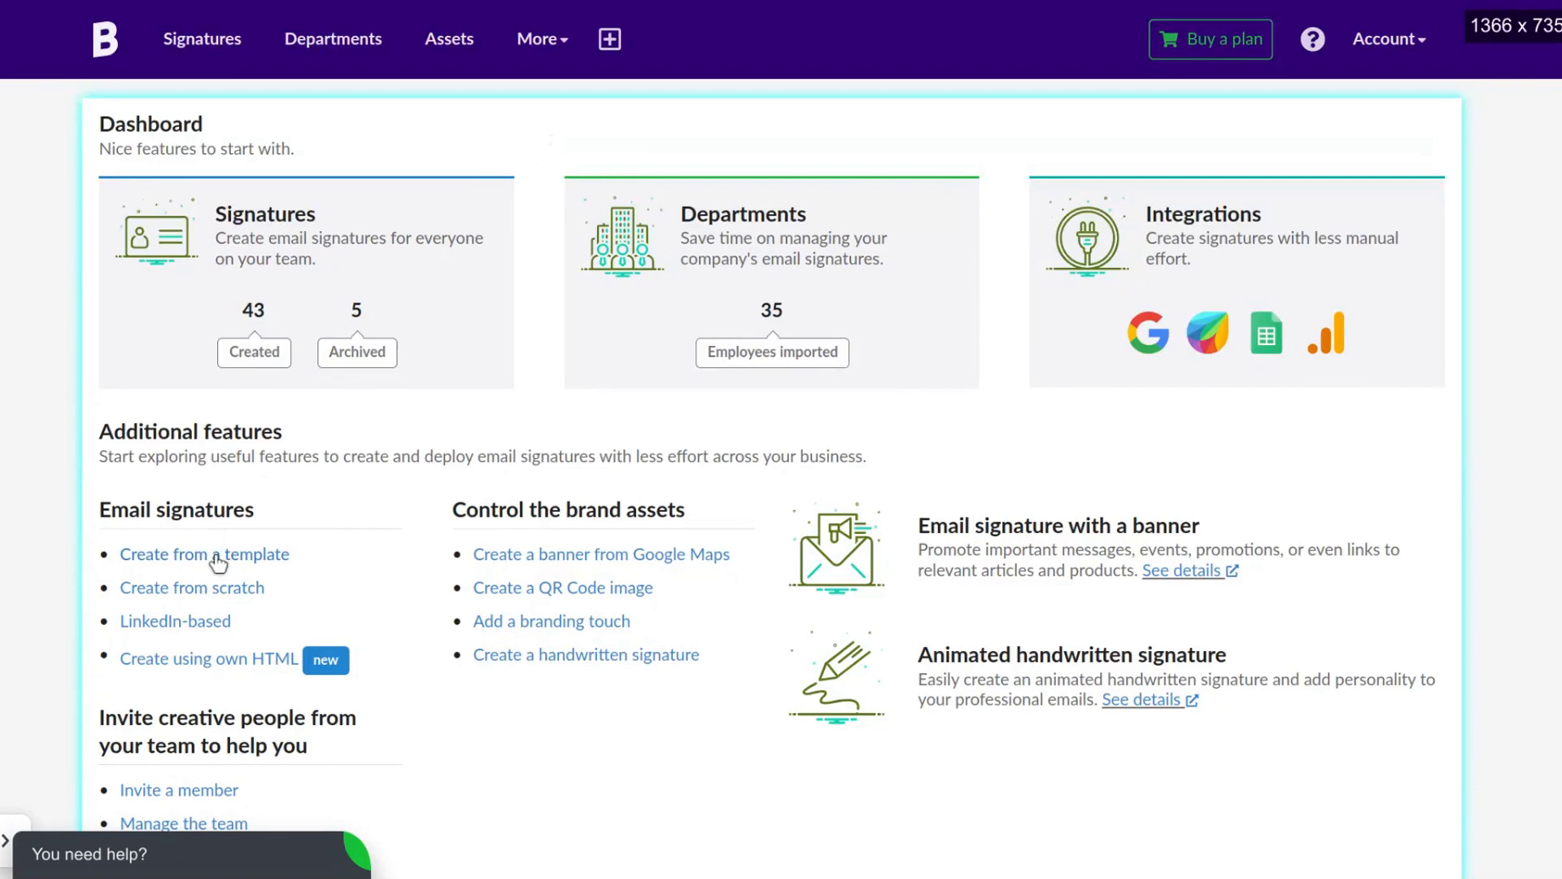
# Step: Choose the economist-bio template from the Minimalist templates to start the signature
pyautogui.click(286, 559)
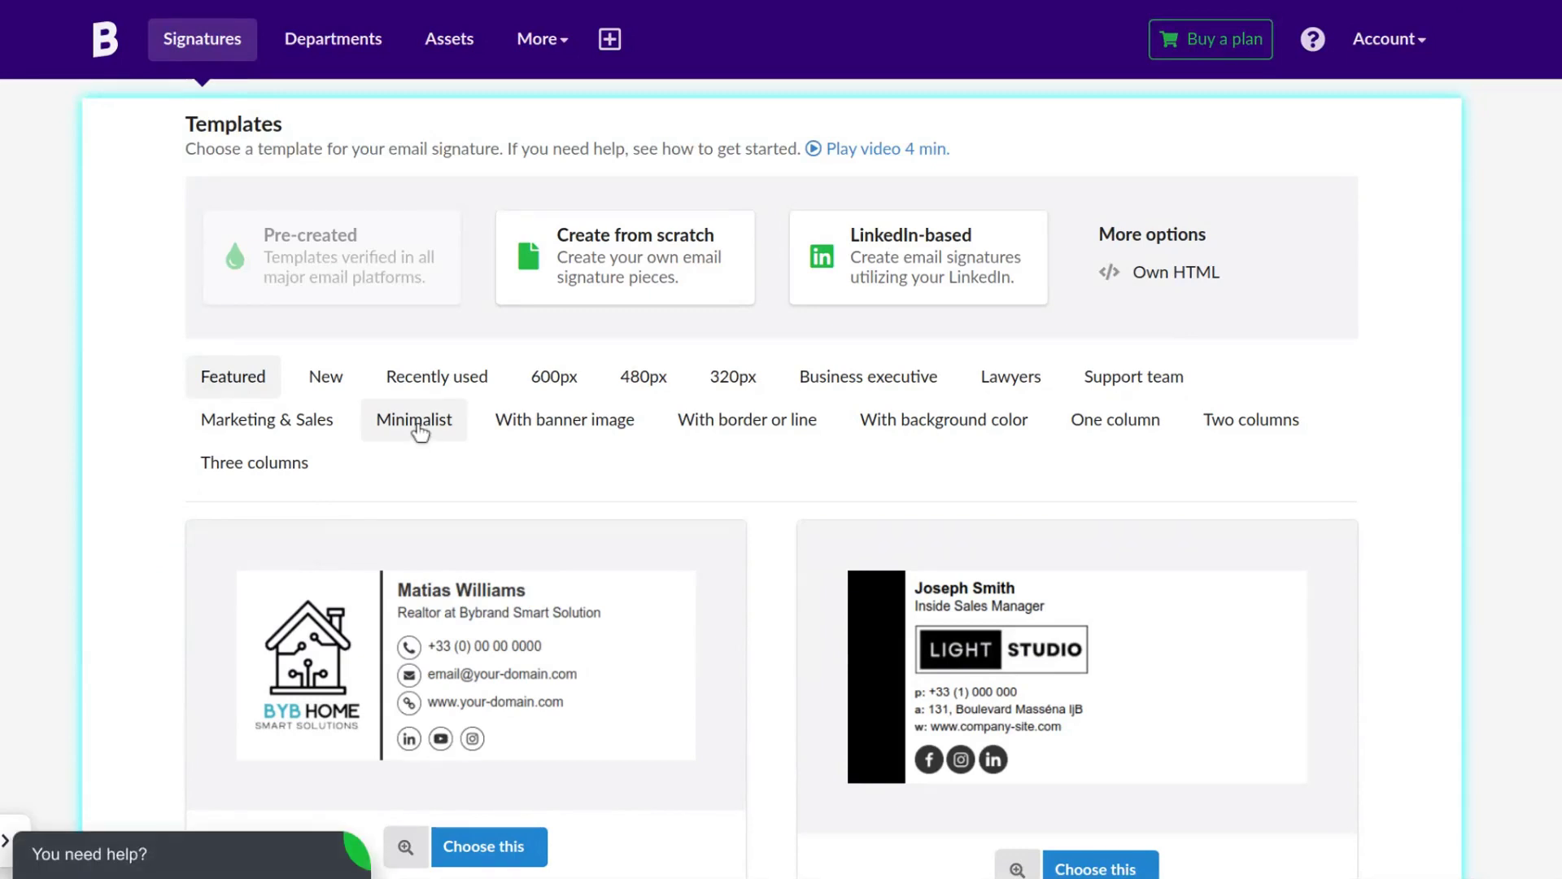
pyautogui.click(419, 430)
pyautogui.scroll(-14, 773, 439)
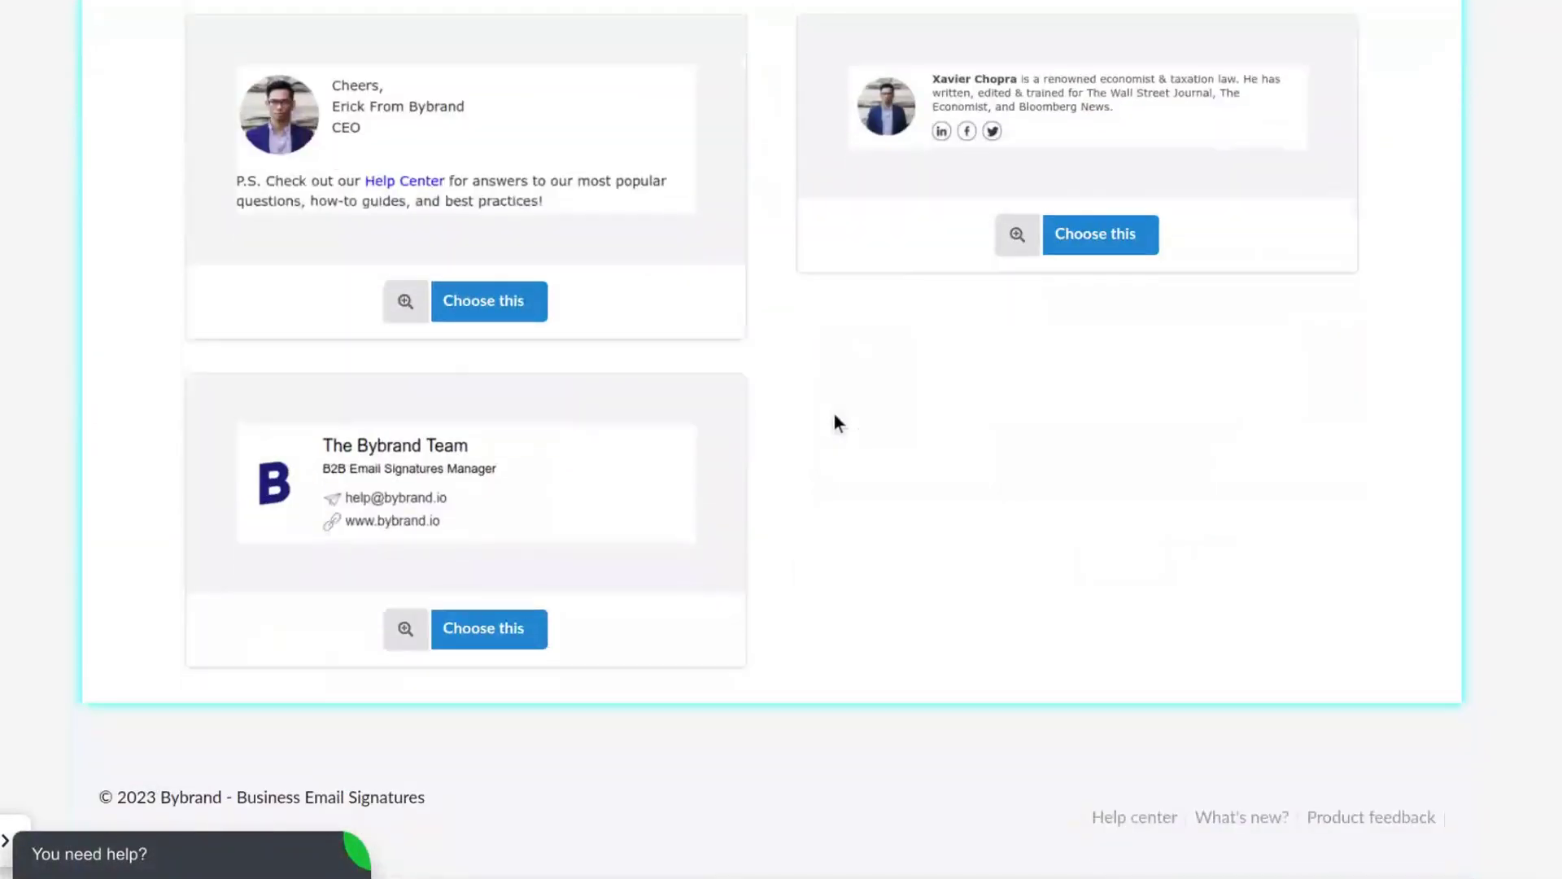
pyautogui.scroll(4, 835, 422)
pyautogui.click(1017, 520)
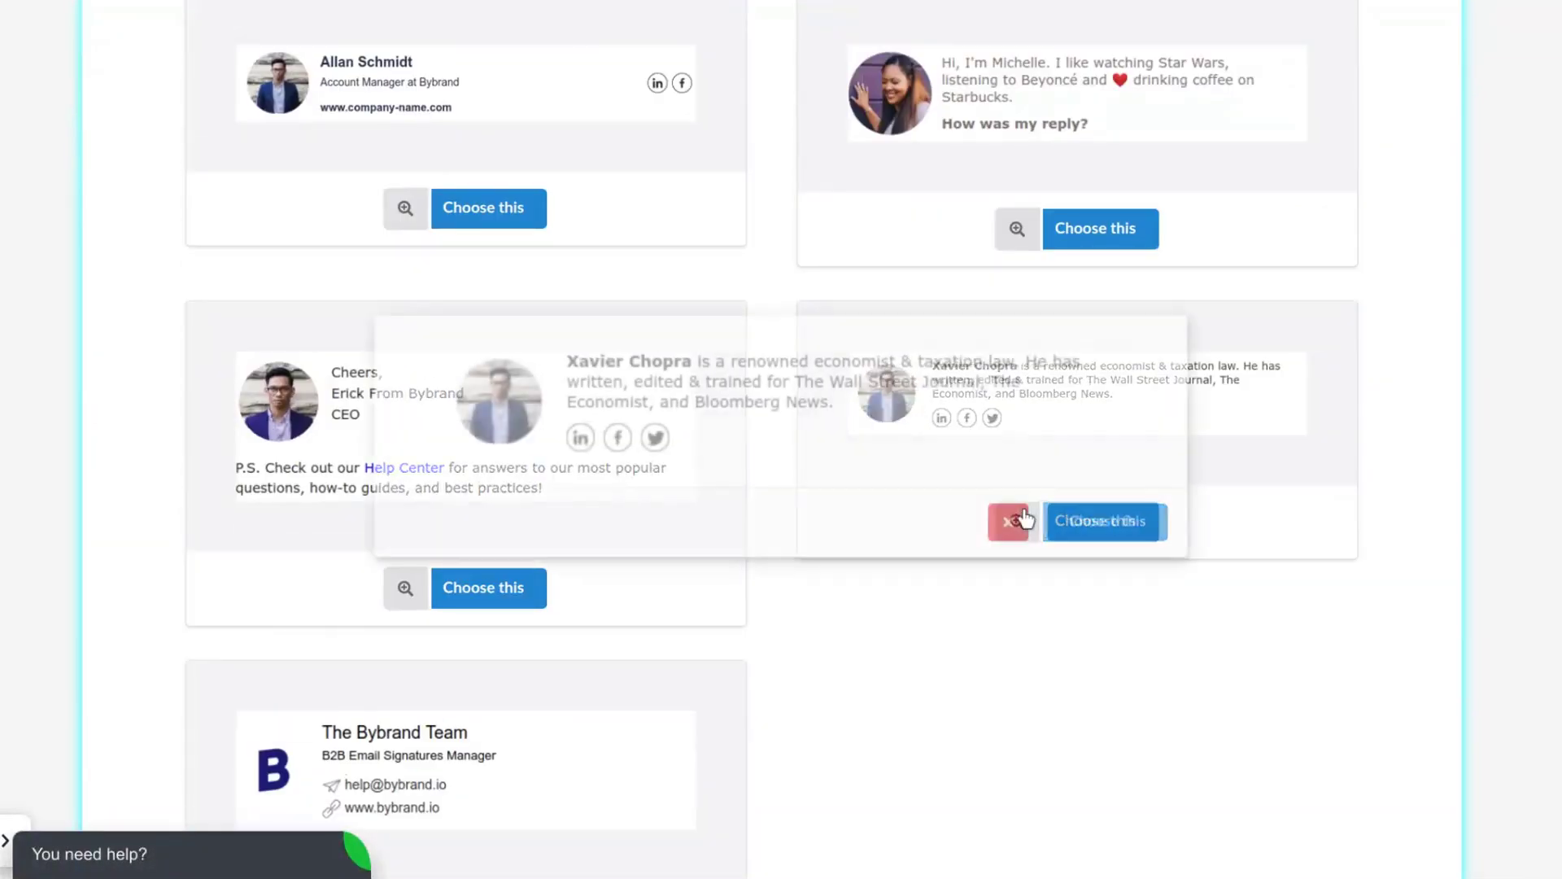
pyautogui.click(1125, 531)
# Step: Add a simple text row below the social icons with a spacer row above it
pyautogui.click(810, 506)
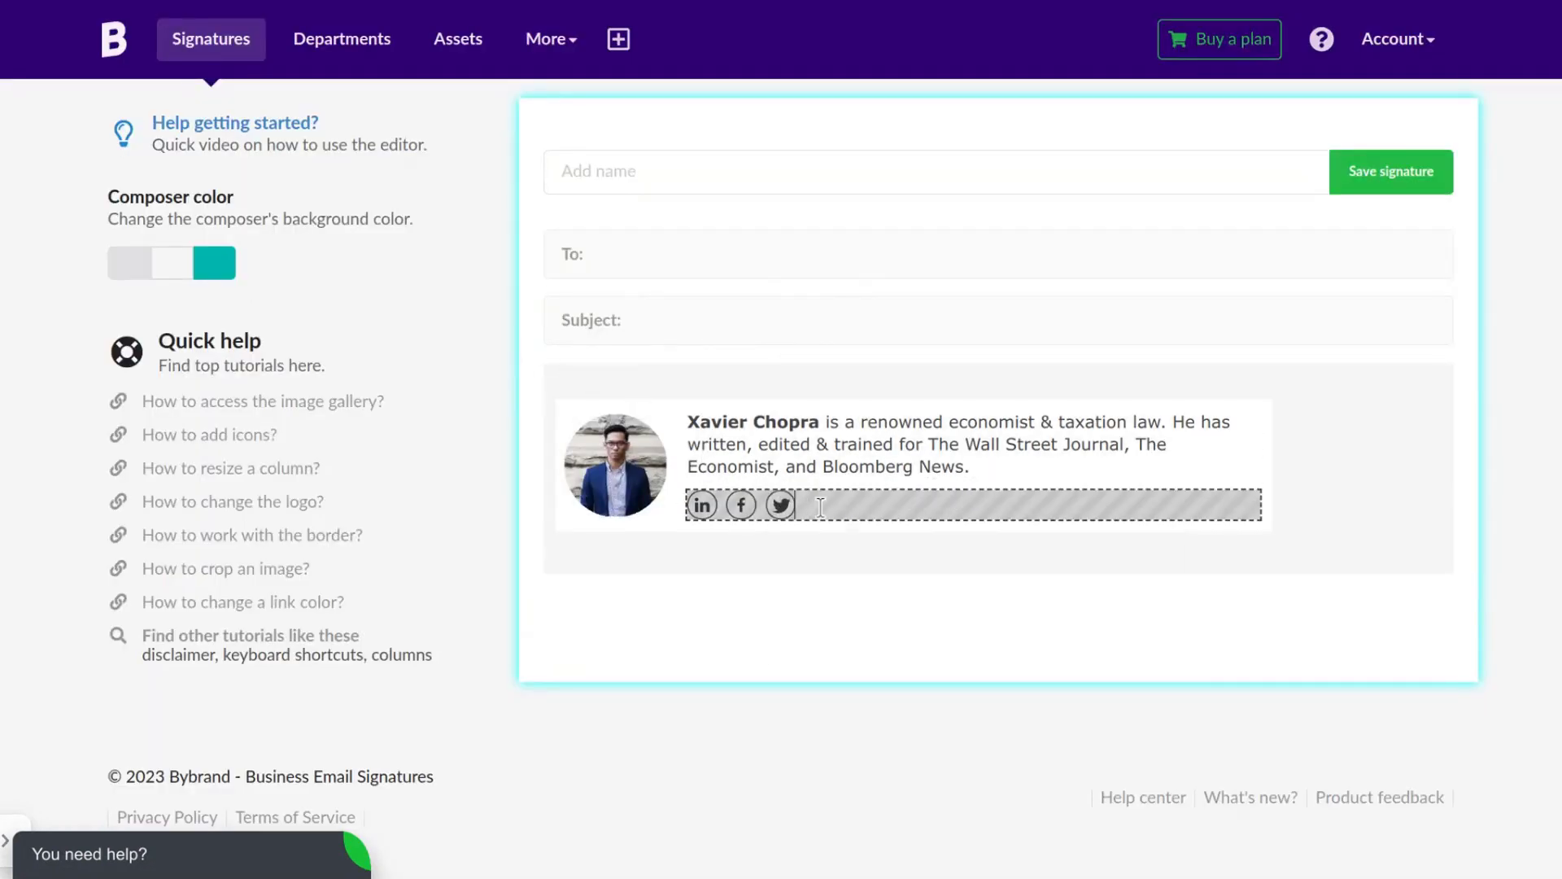
pyautogui.click(804, 570)
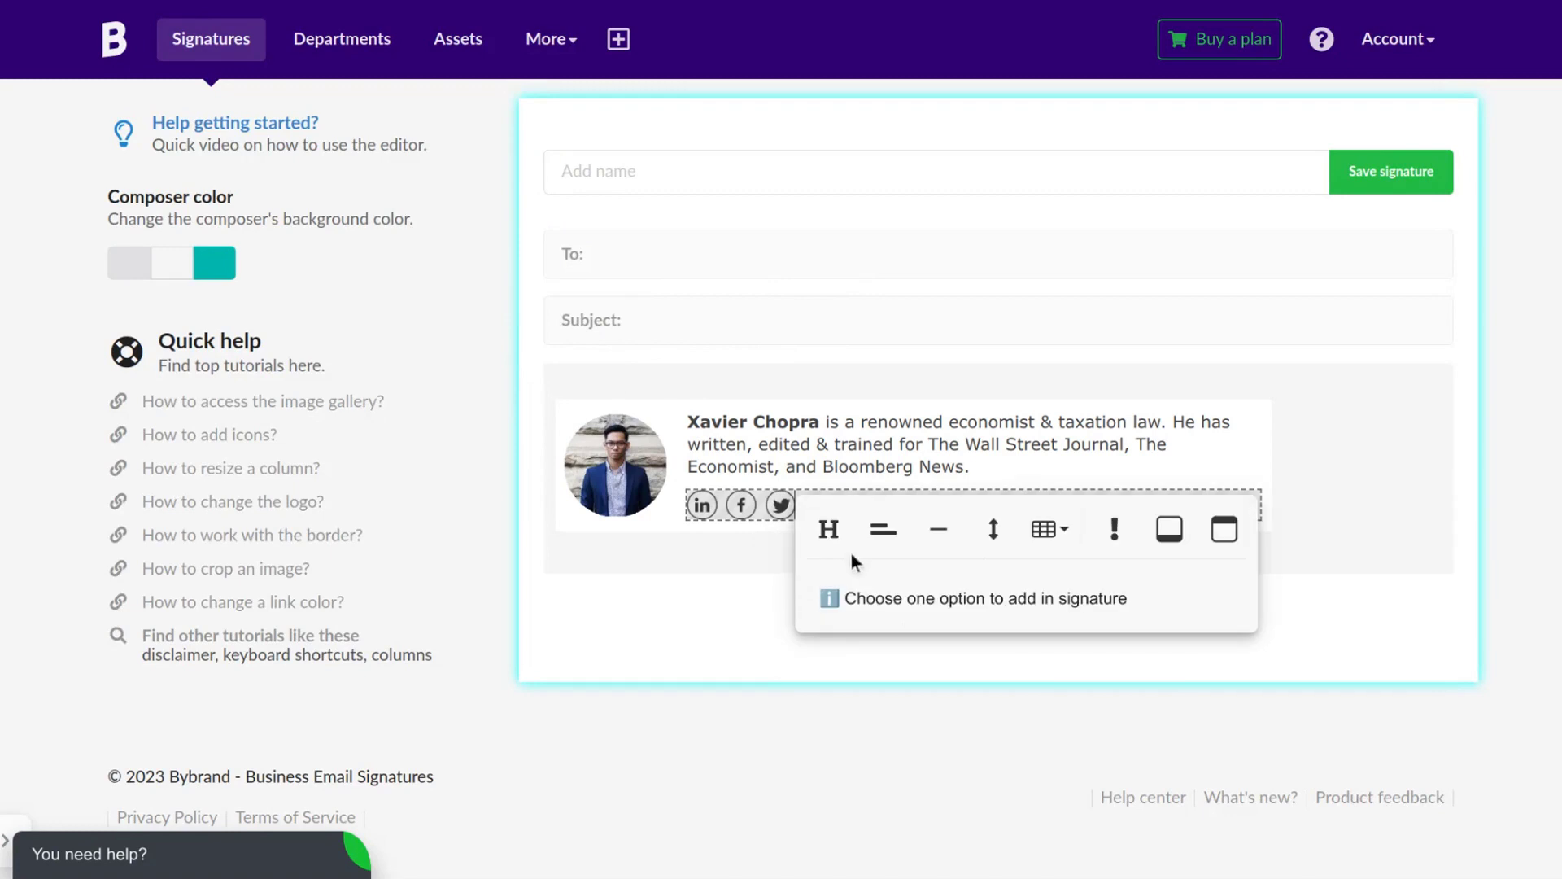
pyautogui.click(883, 529)
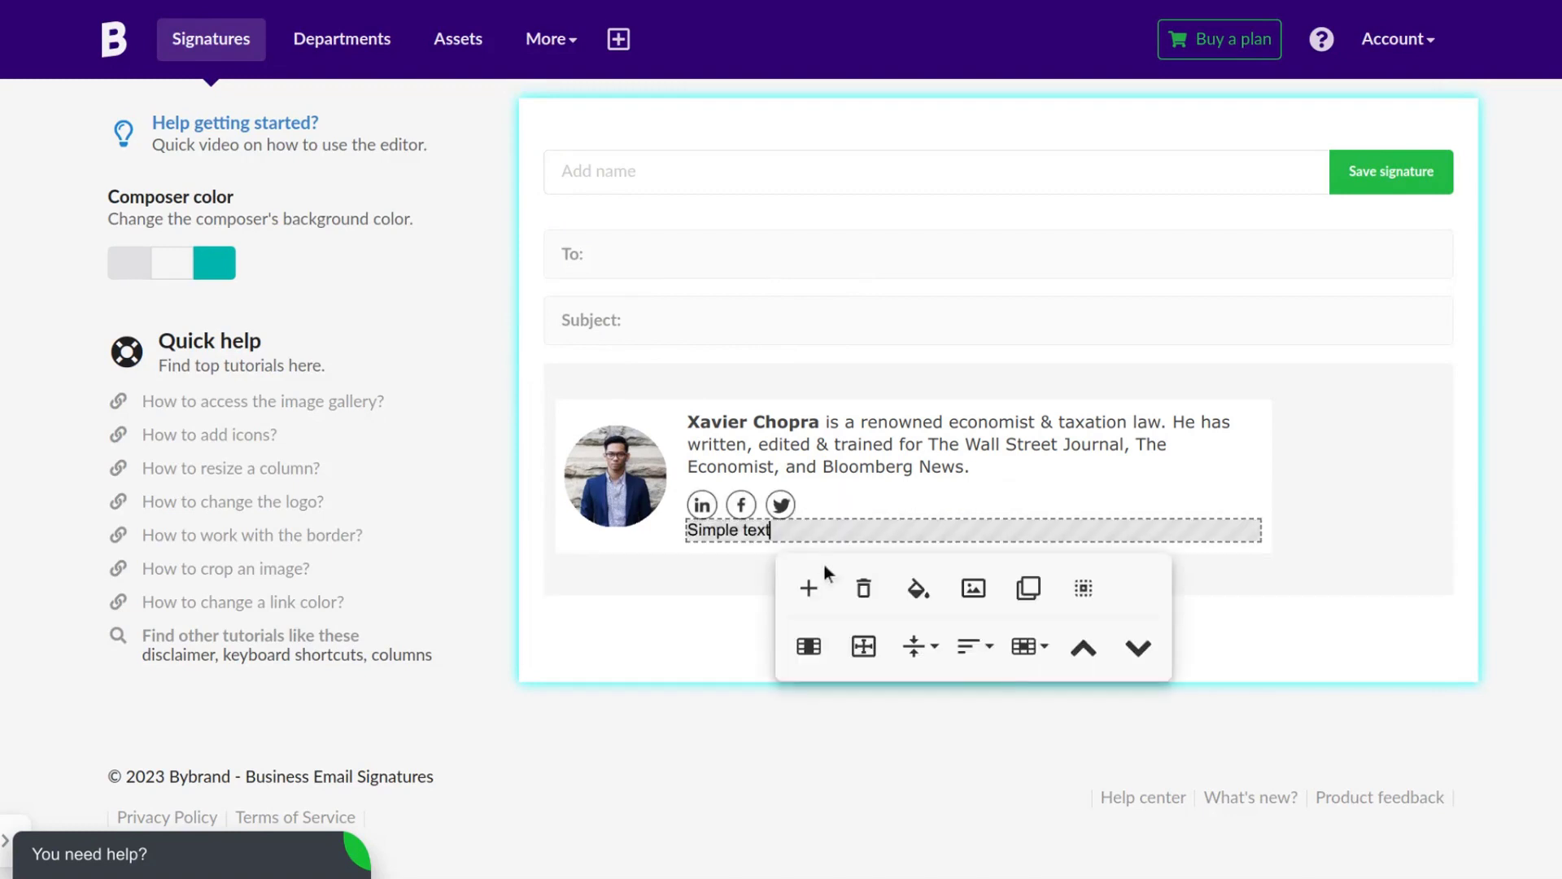
pyautogui.click(809, 587)
pyautogui.click(914, 588)
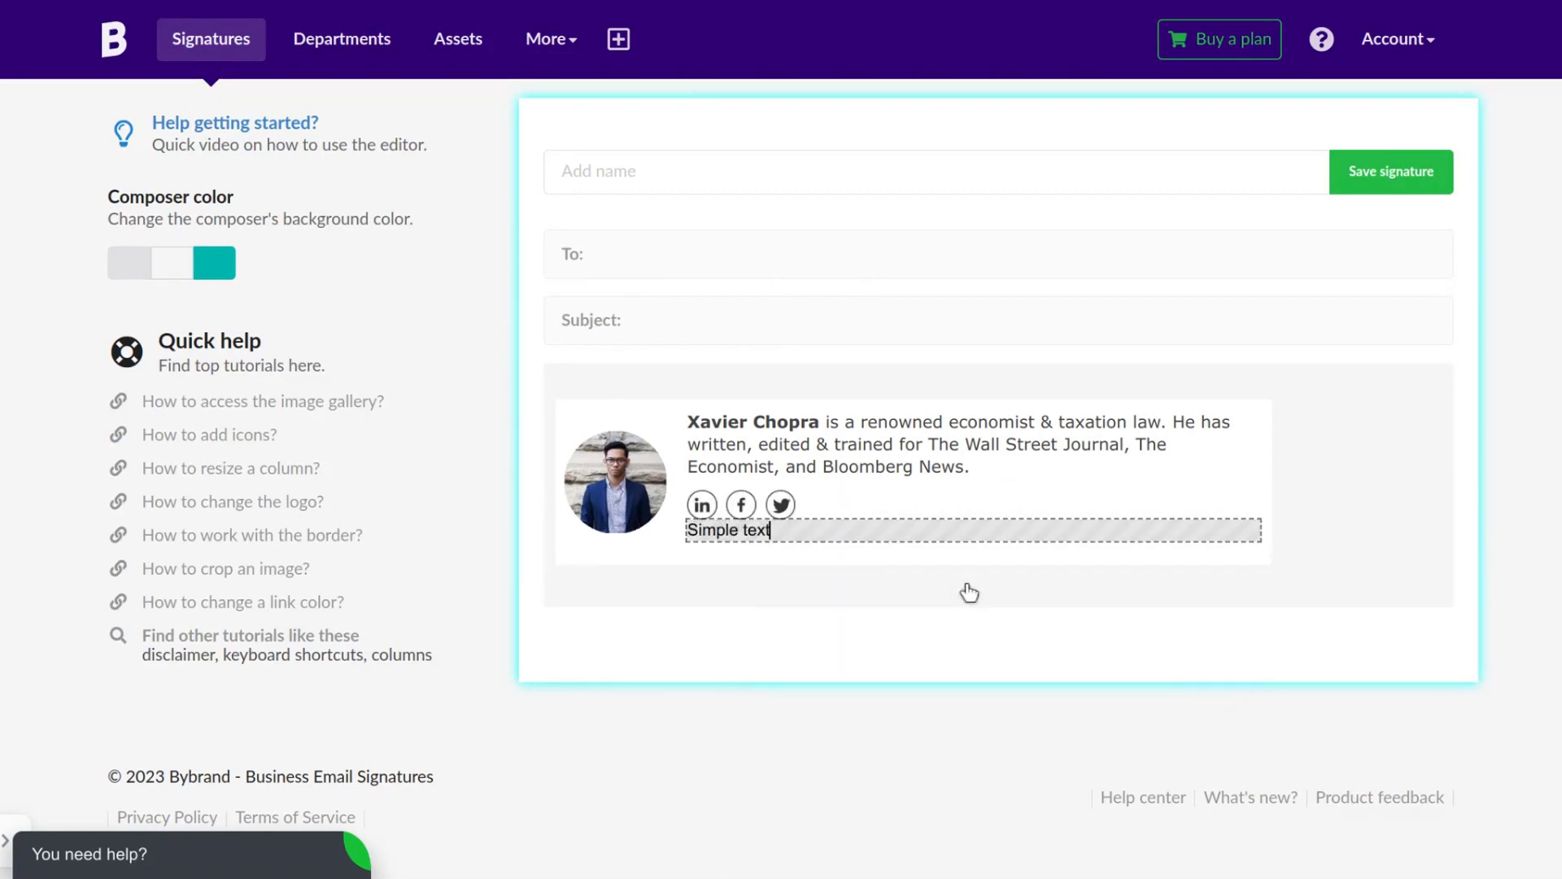
pyautogui.click(860, 543)
pyautogui.click(1087, 657)
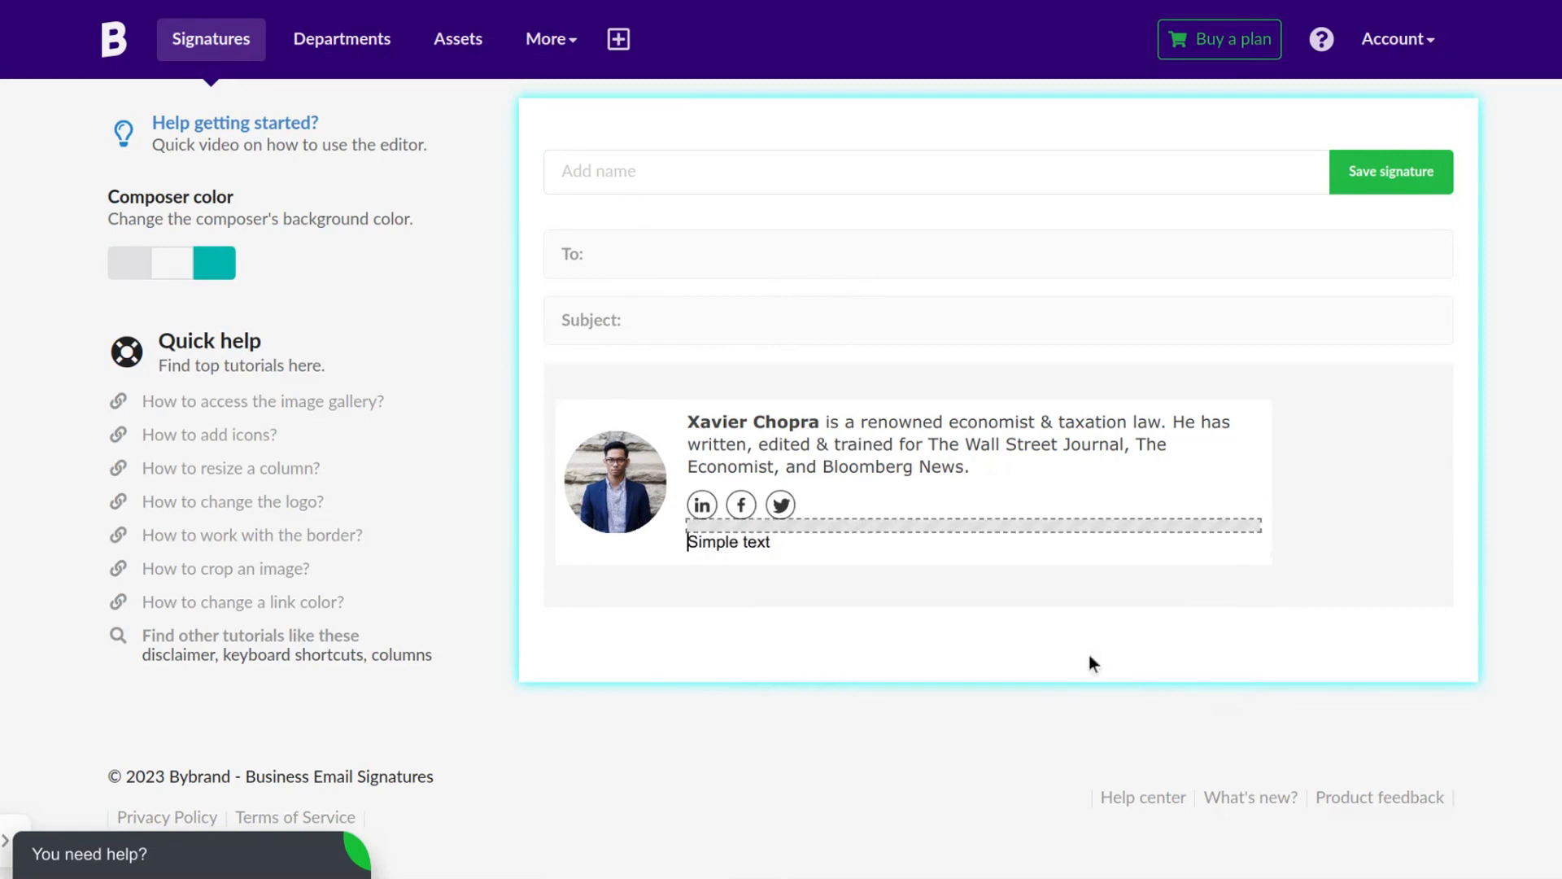
# Step: Replace the placeholder text with 'Schedule a 15-minute meeting with me'
pyautogui.click(871, 545)
pyautogui.hotkey('ctrl', 'a')
pyautogui.press('BackSpace')
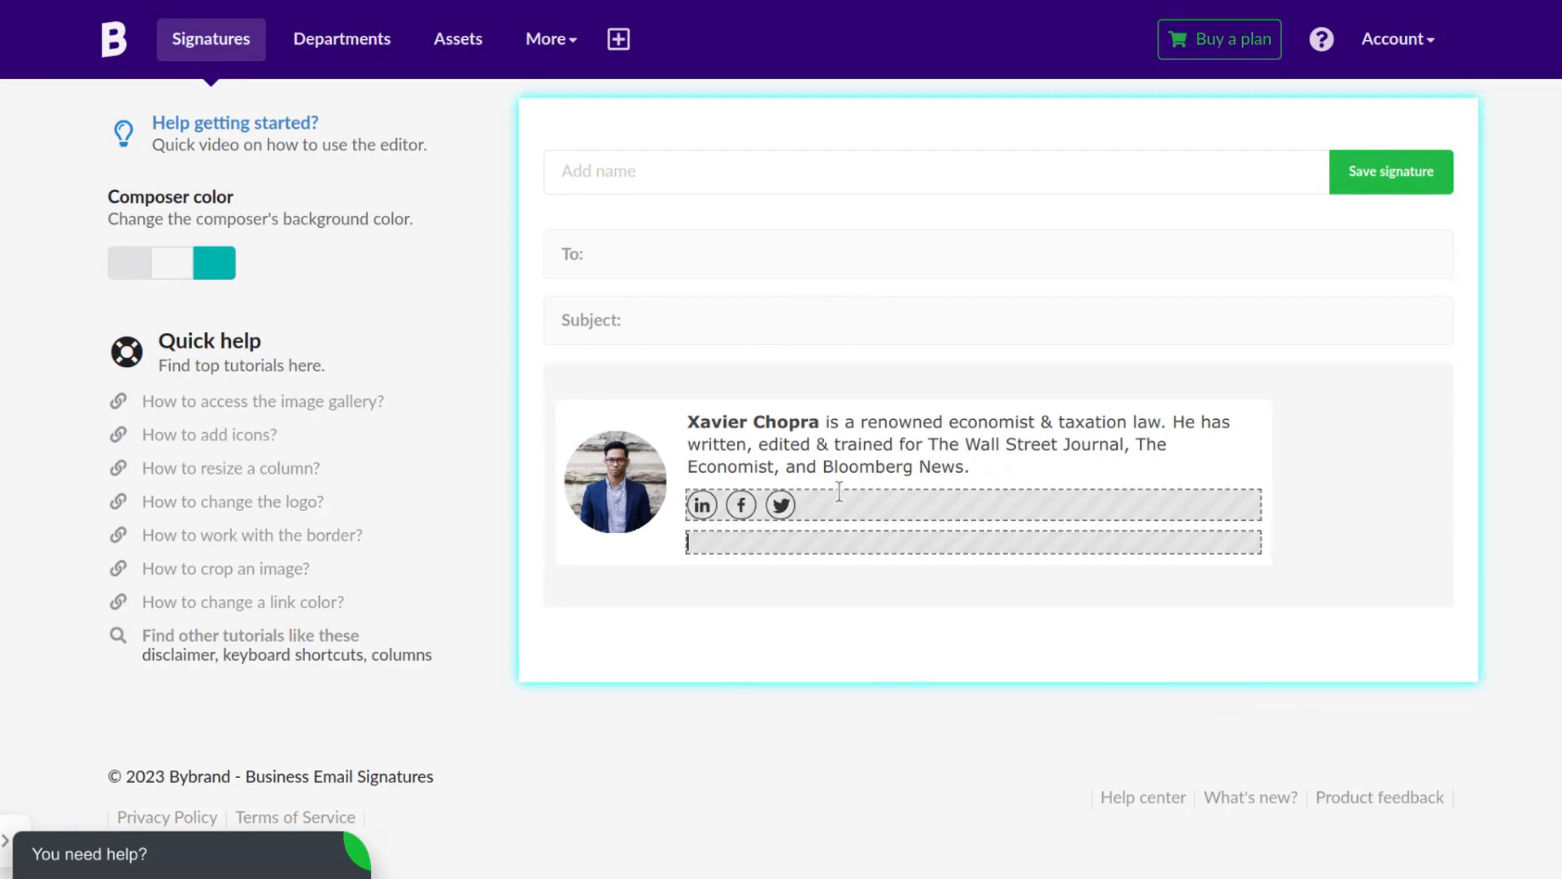
pyautogui.write('Schedule a 15-minute meeting with me')
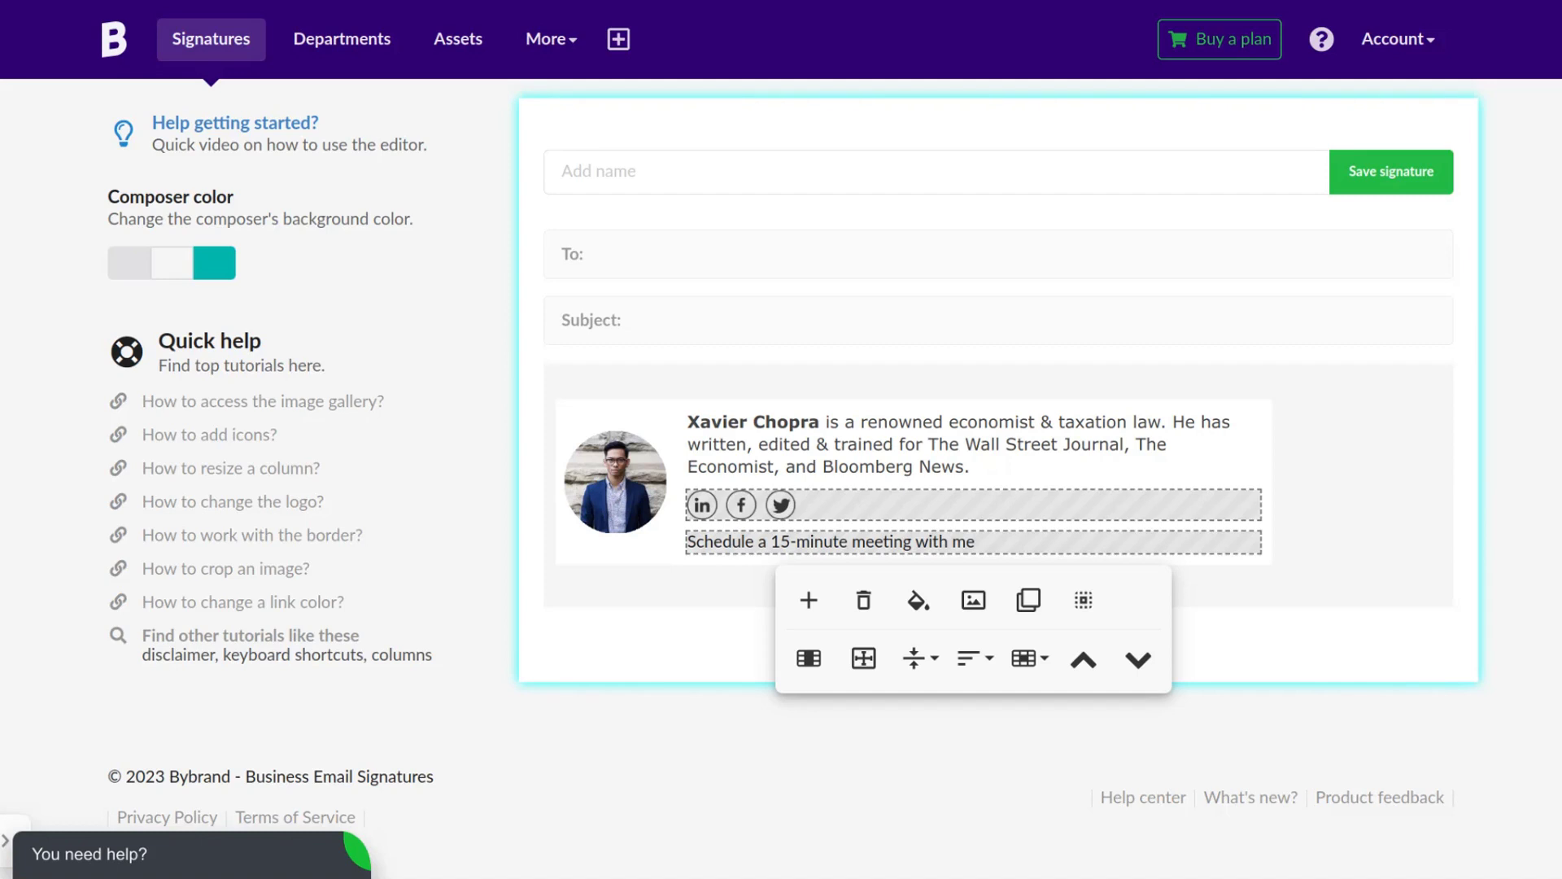
# Step: Link the whole meeting line to the pasted Google Calendar booking page URL
pyautogui.hotkey('ctrl', 'a')
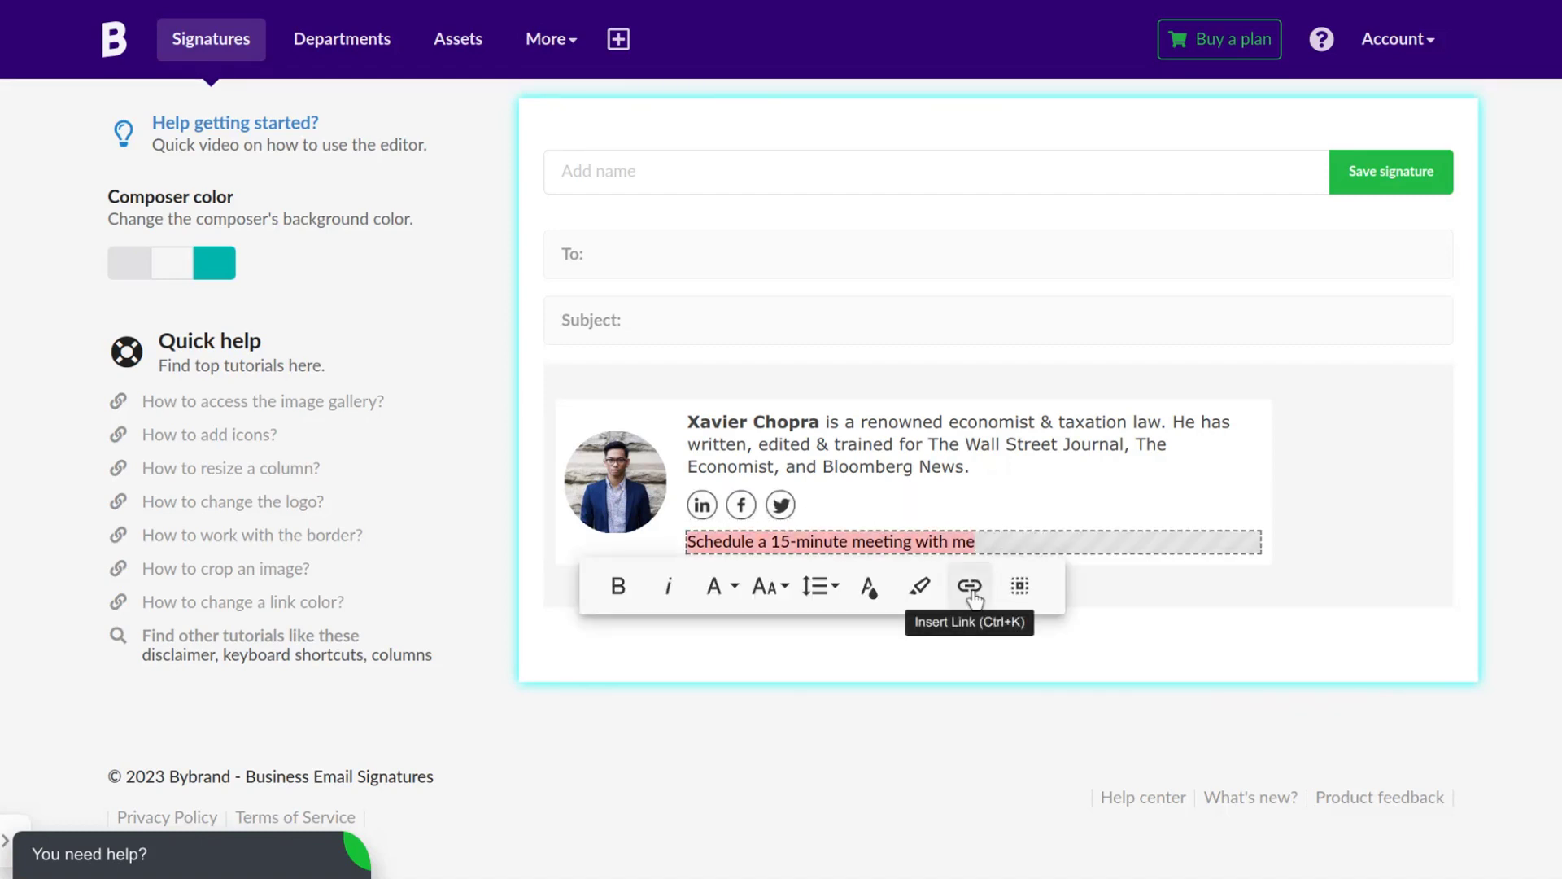
pyautogui.click(970, 586)
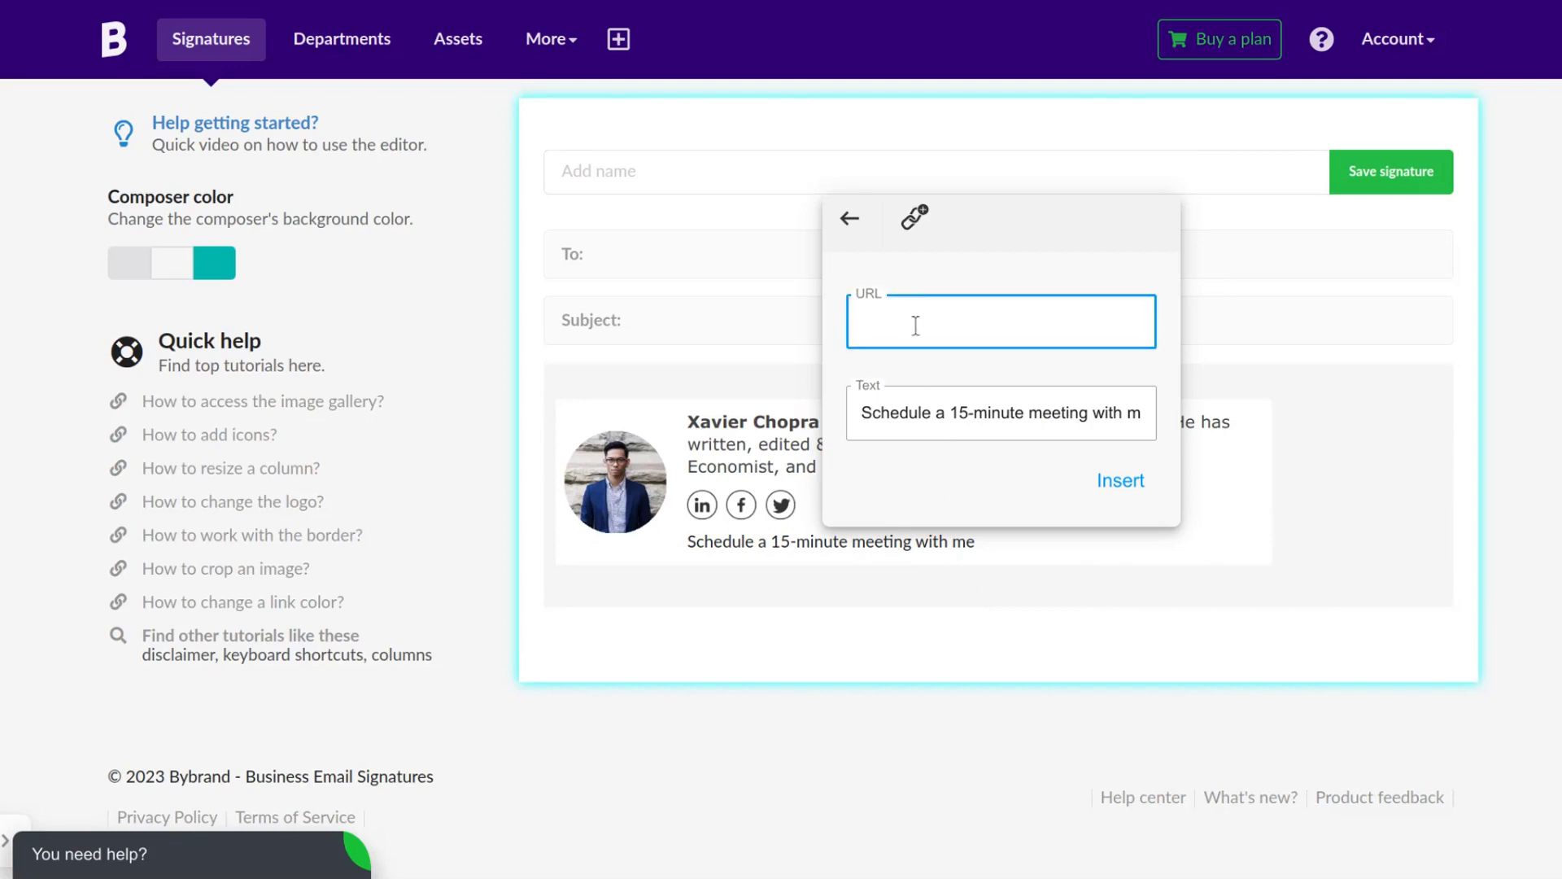
pyautogui.hotkey('ctrl', 'v')
pyautogui.press('Home')
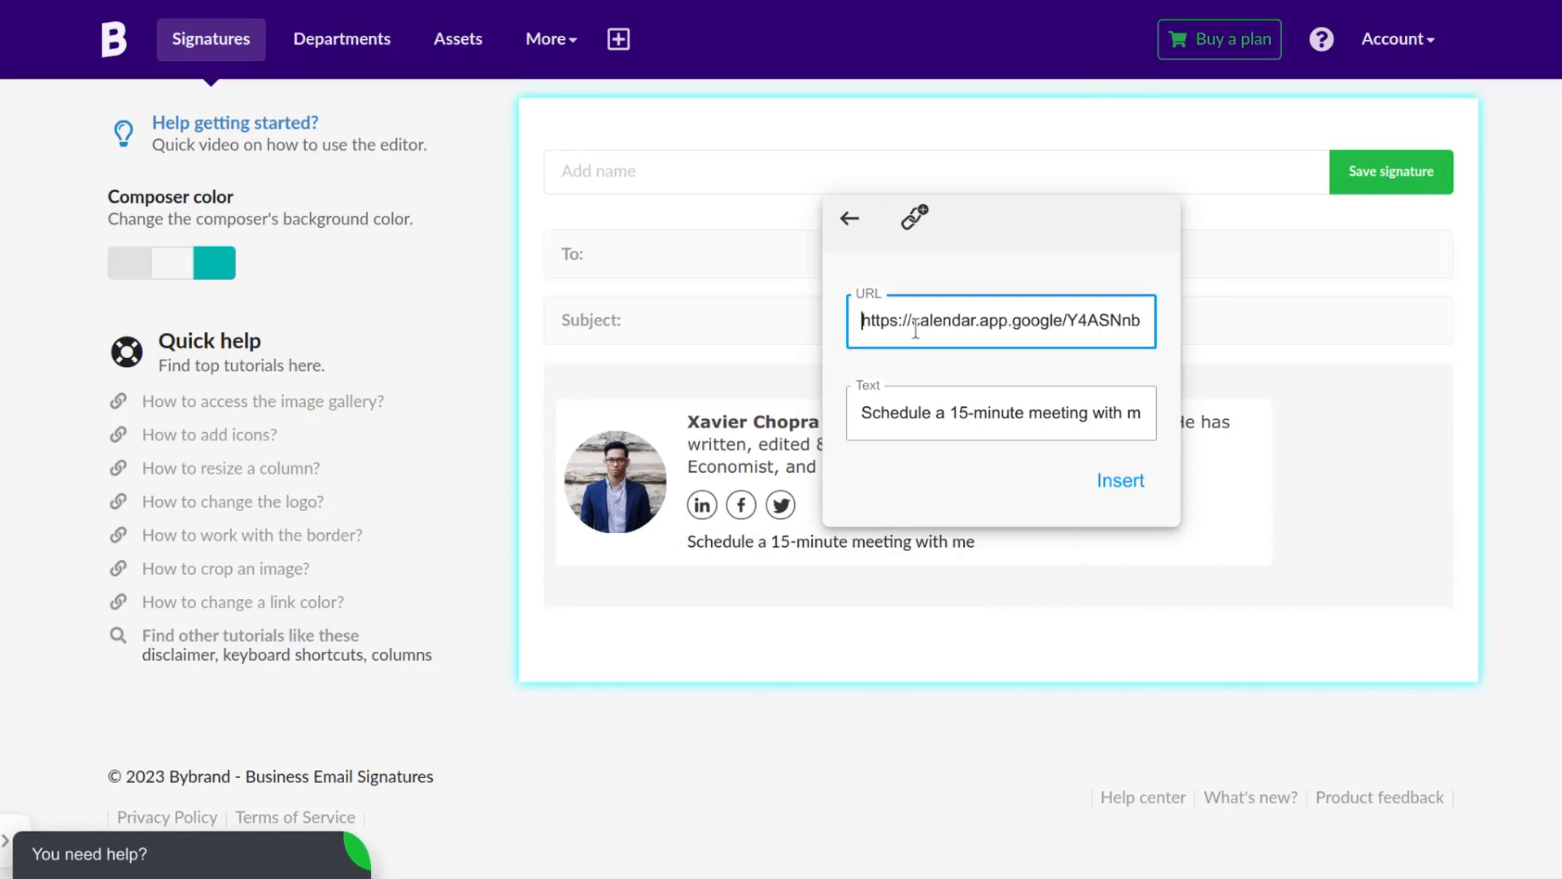
pyautogui.click(1121, 481)
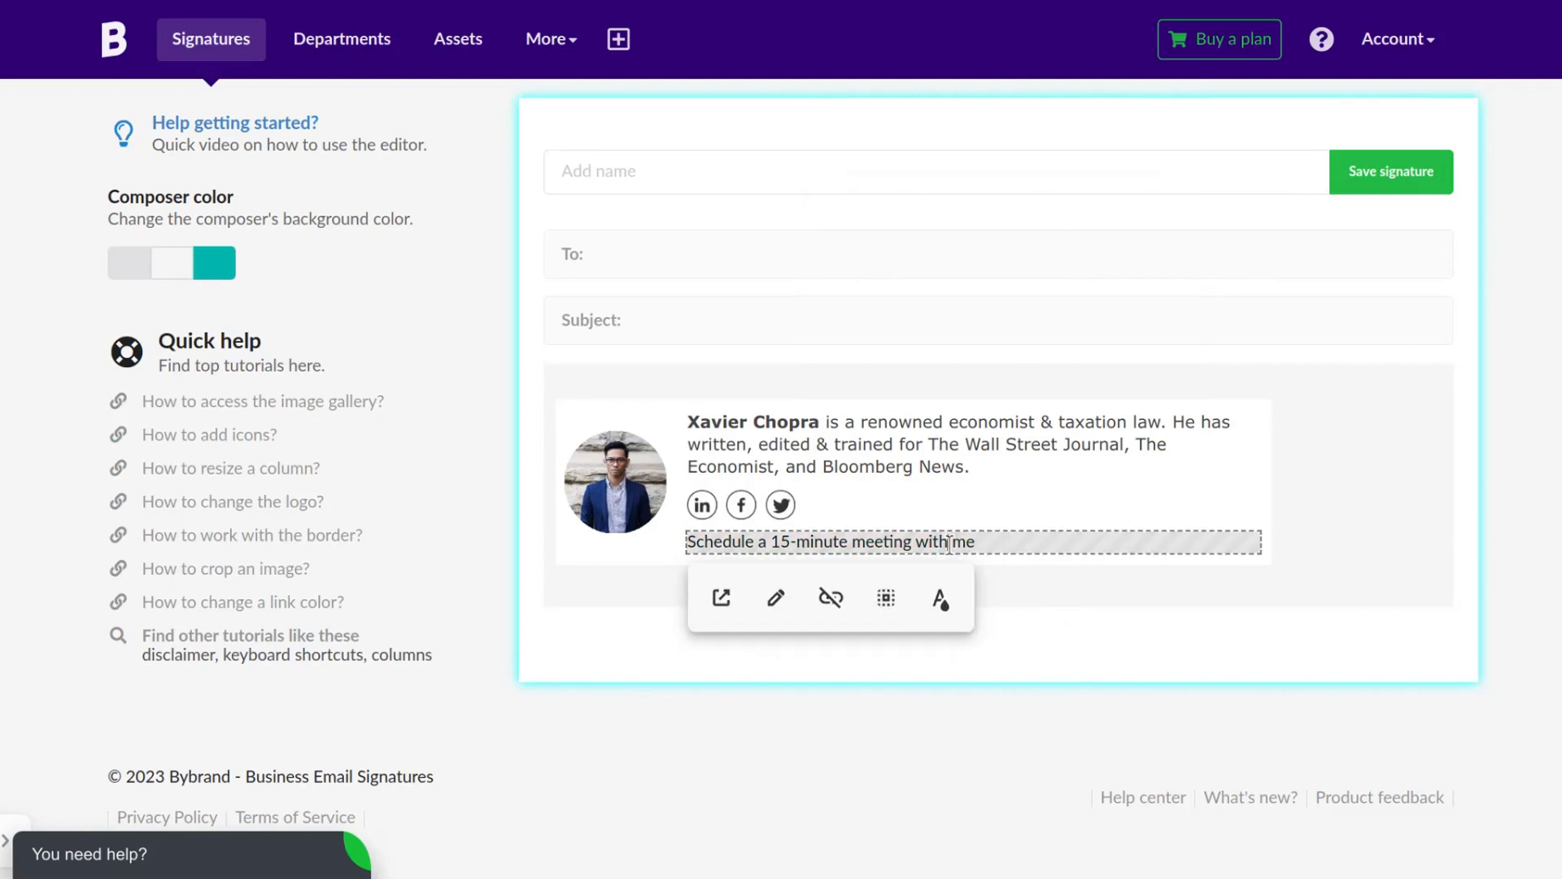
# Step: Color the 'Schedule a 15-minute meeting with me' link blue and make it bold
pyautogui.click(885, 602)
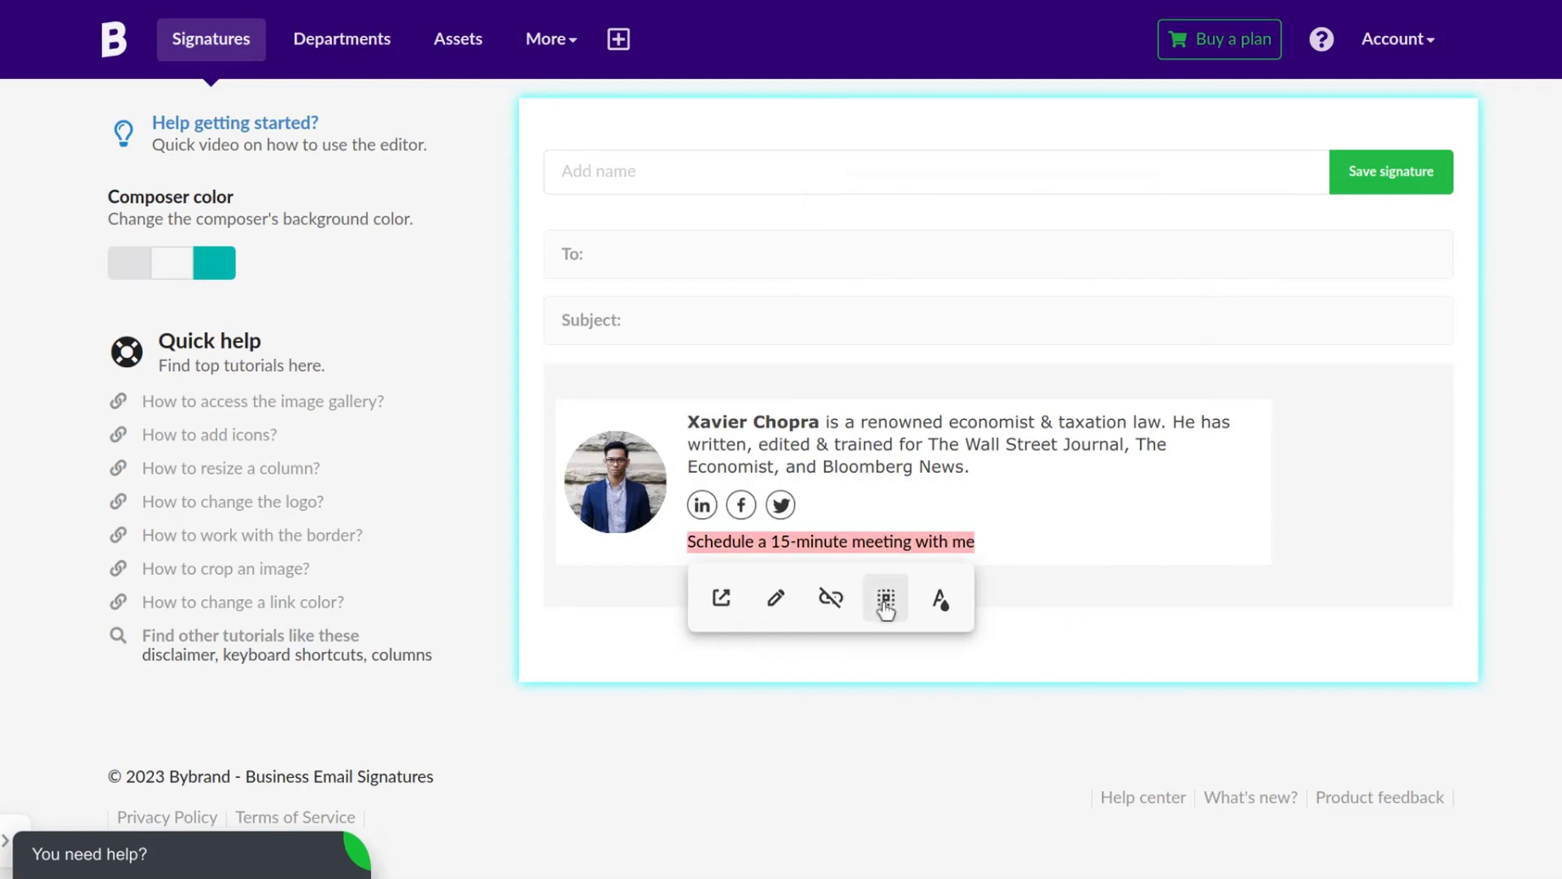
pyautogui.click(940, 602)
pyautogui.click(1023, 440)
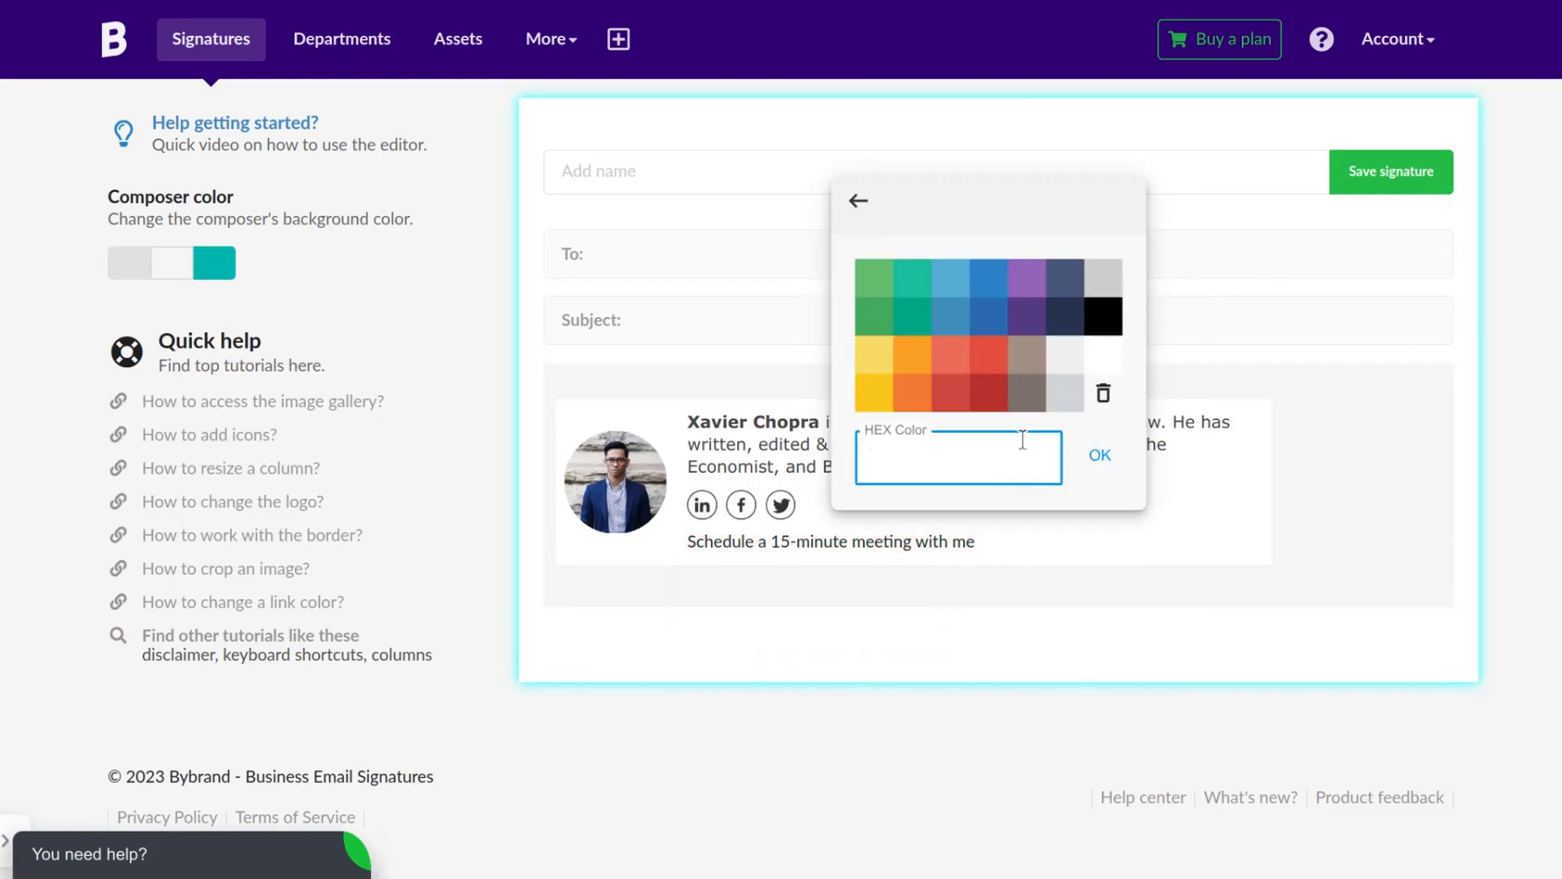
pyautogui.click(993, 321)
pyautogui.click(627, 586)
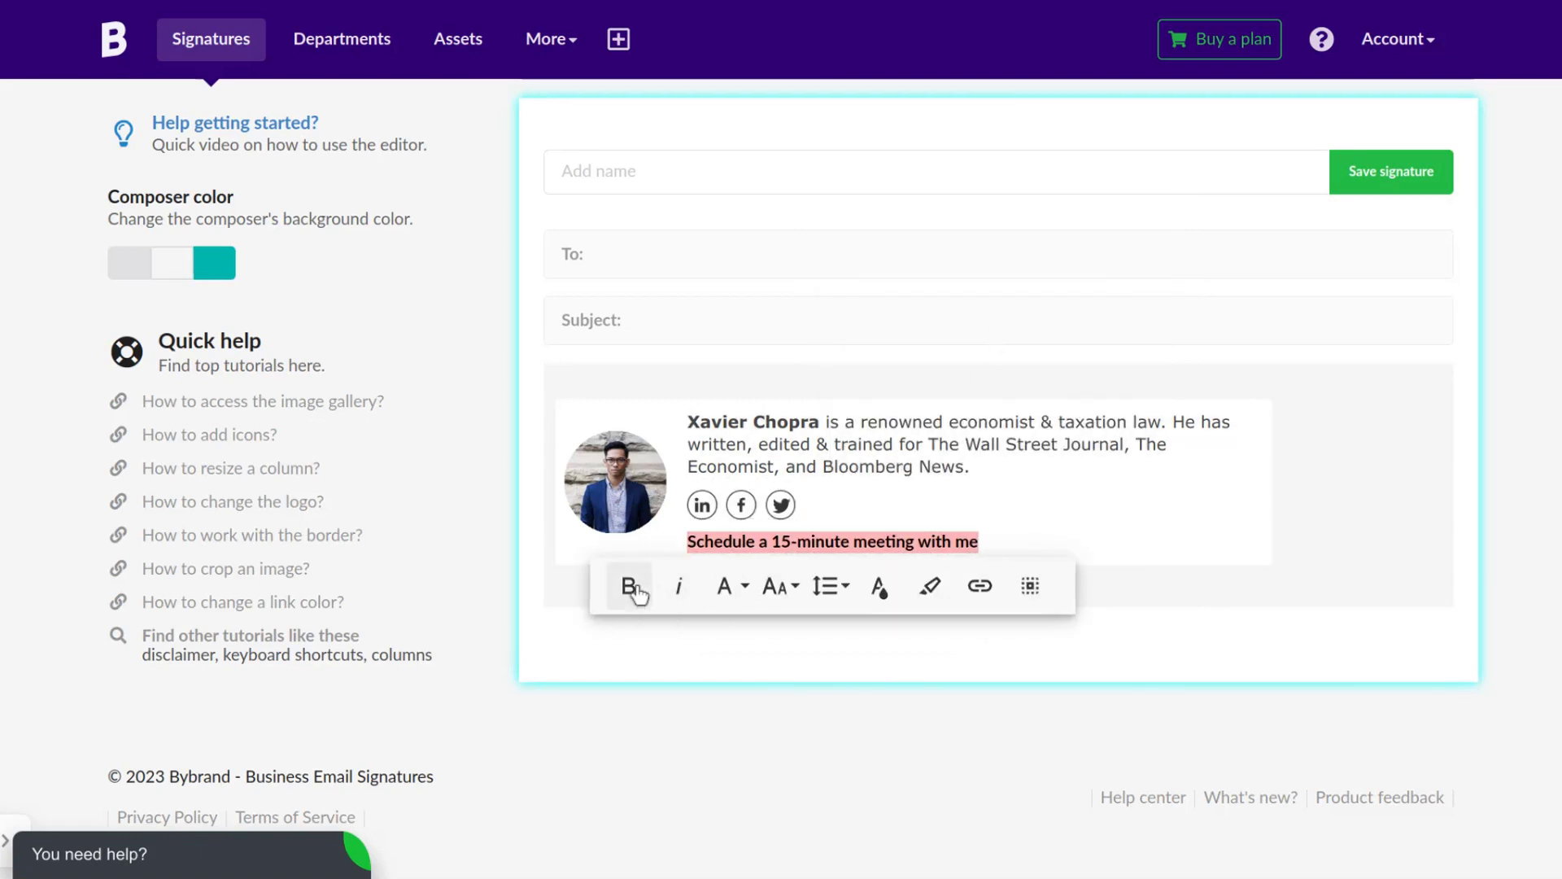
pyautogui.click(934, 664)
pyautogui.click(1011, 542)
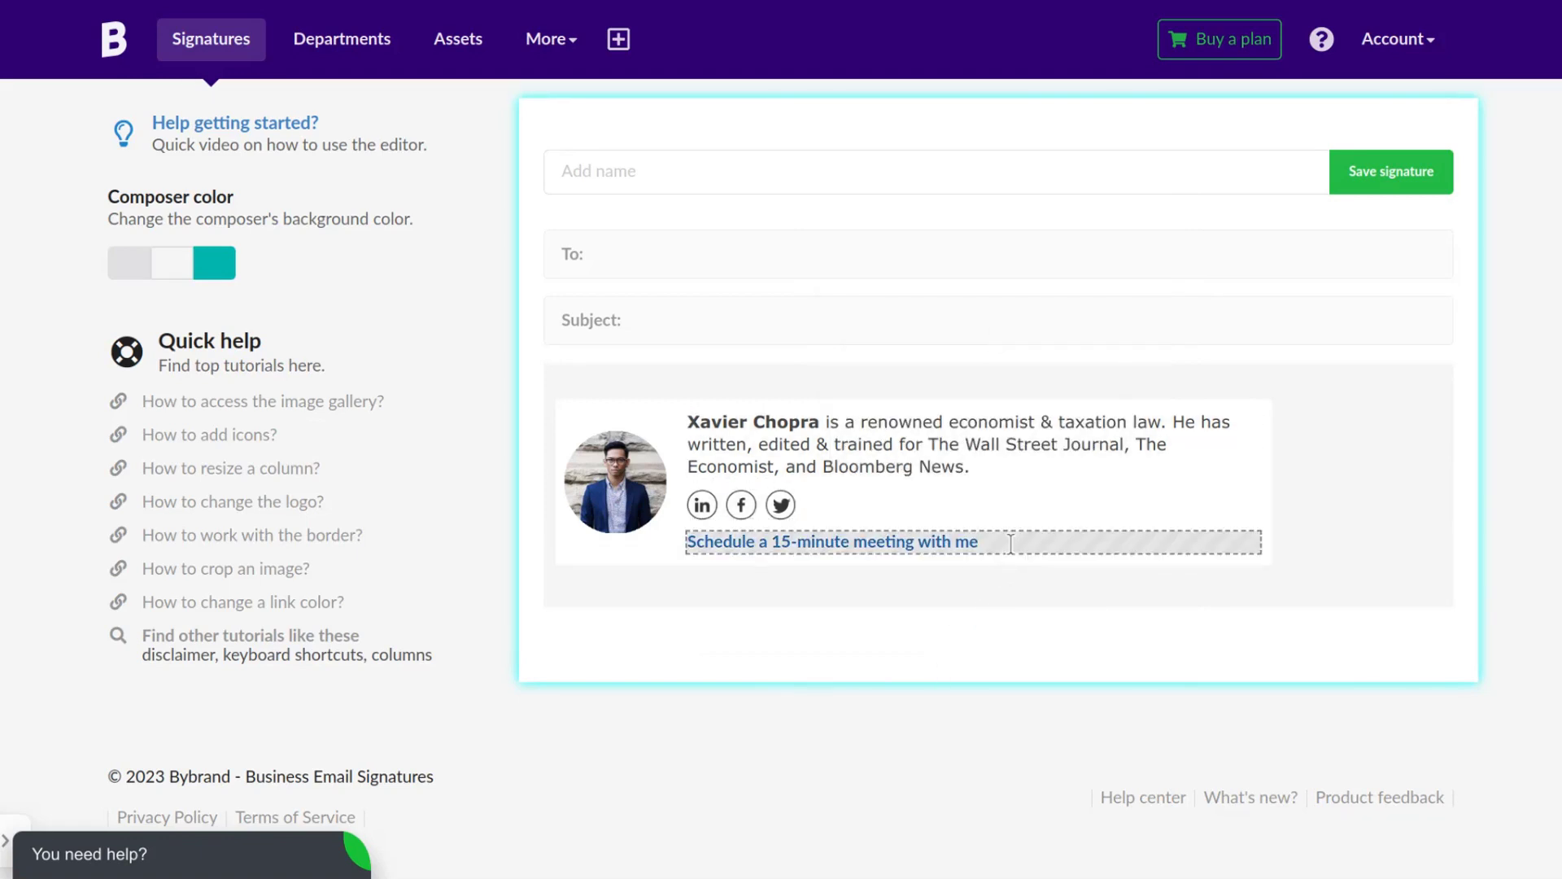
pyautogui.click(1010, 543)
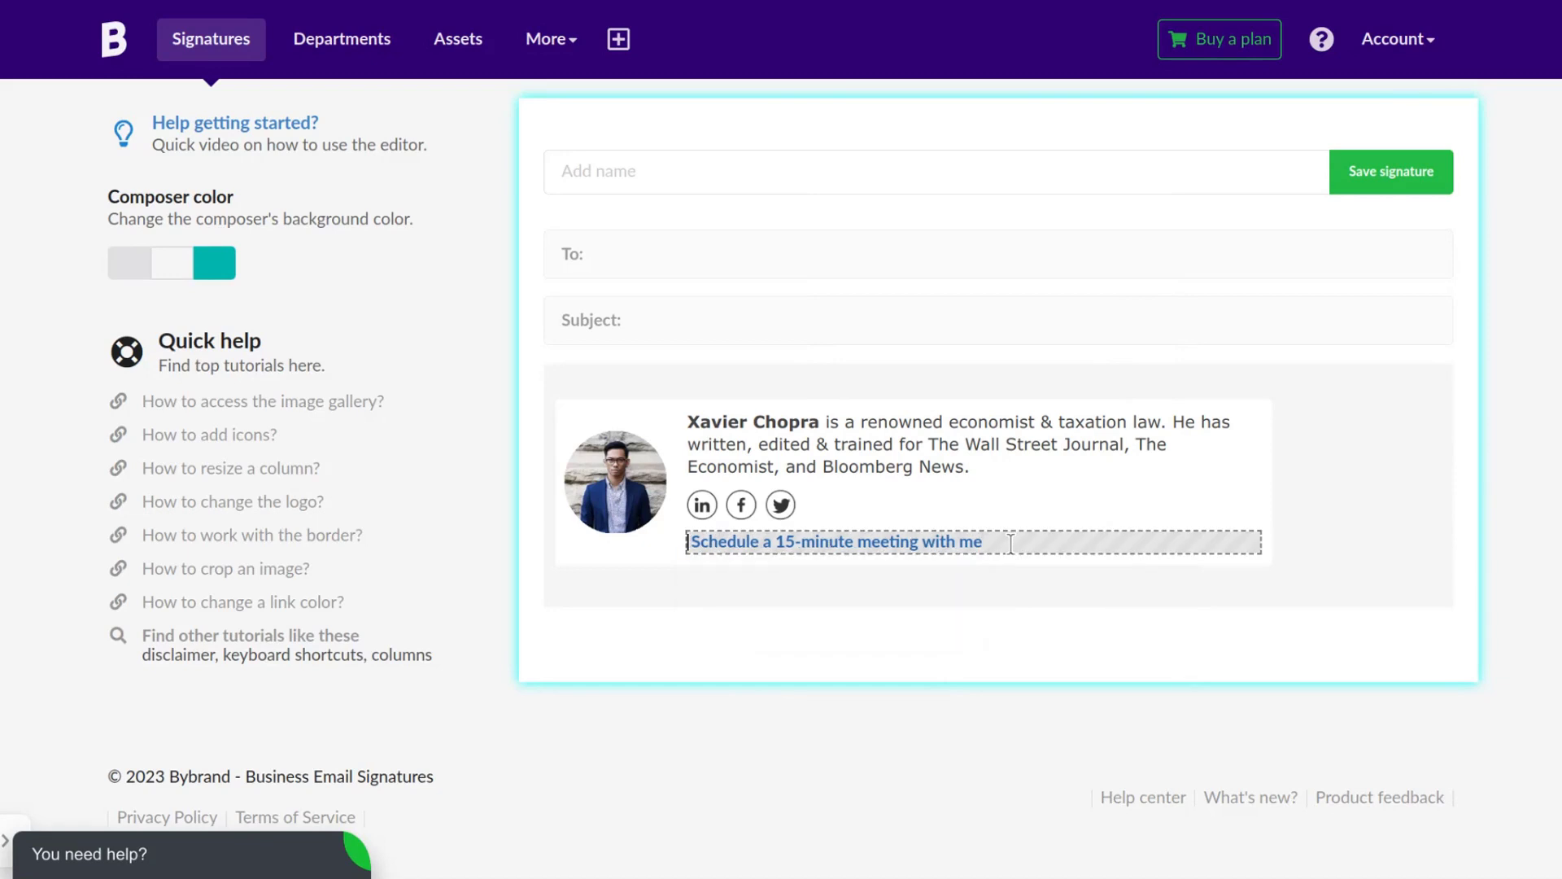
# Step: Insert the pushpin icon from the gallery's Icons collection before the meeting link
pyautogui.click(688, 543)
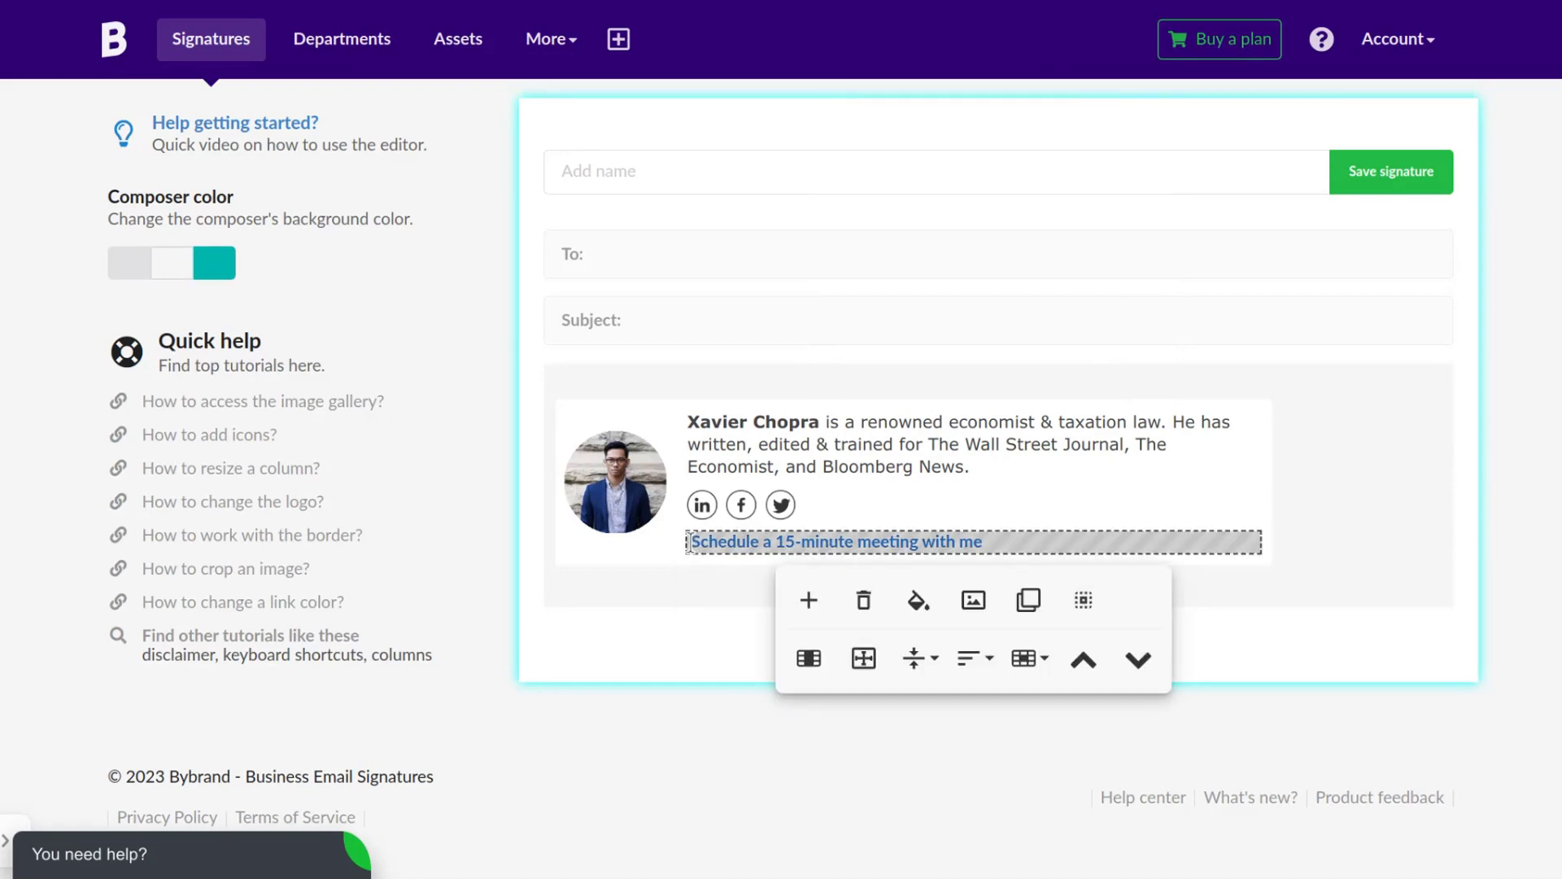
pyautogui.click(975, 602)
pyautogui.click(452, 96)
pyautogui.scroll(-8, 872, 346)
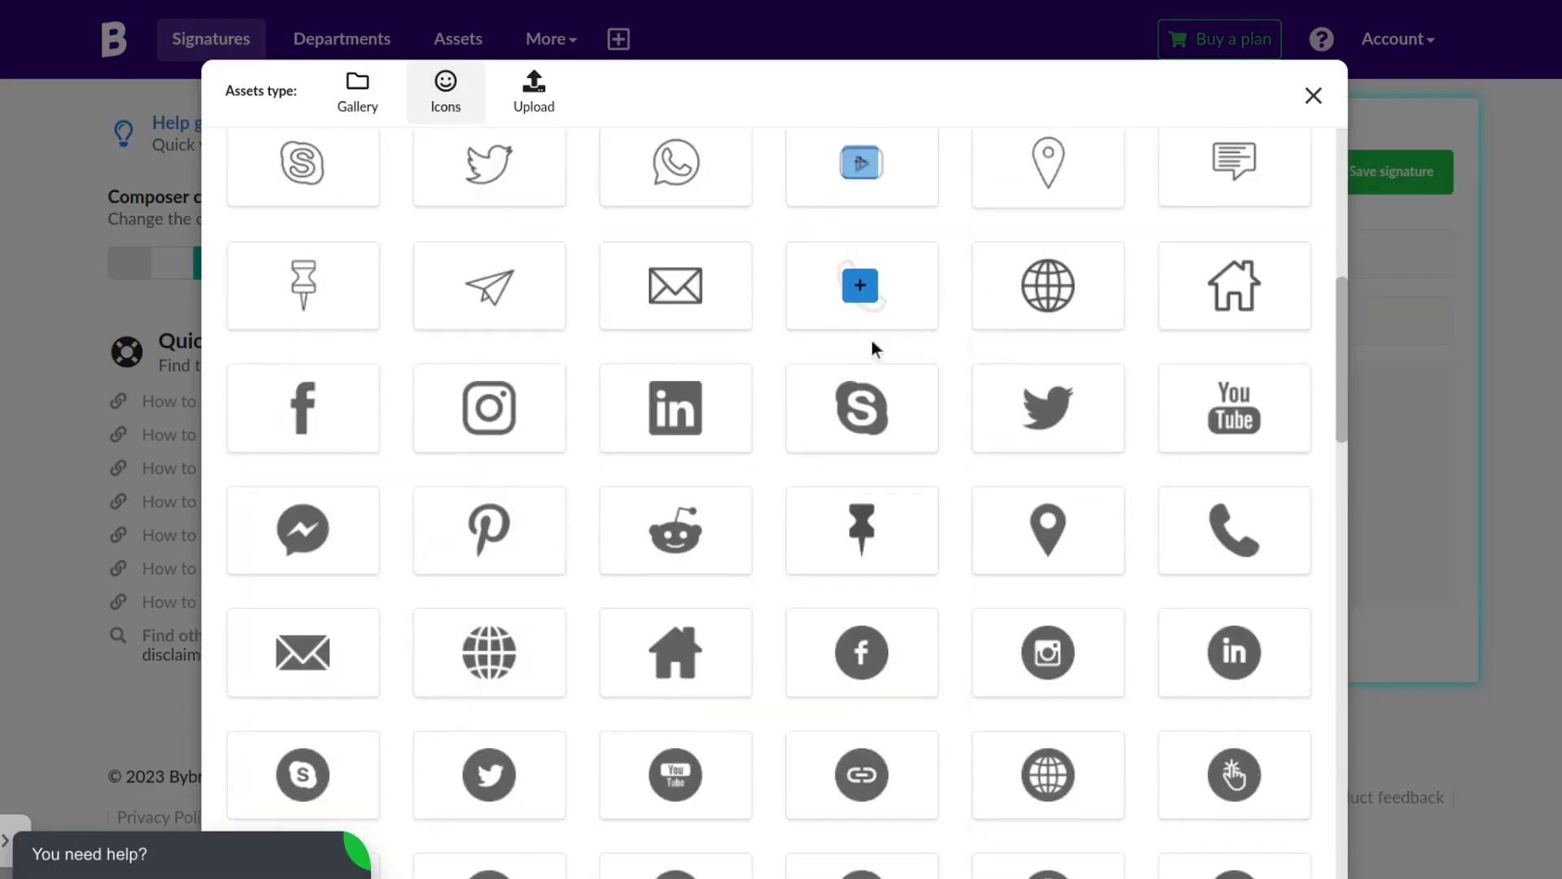
pyautogui.click(868, 538)
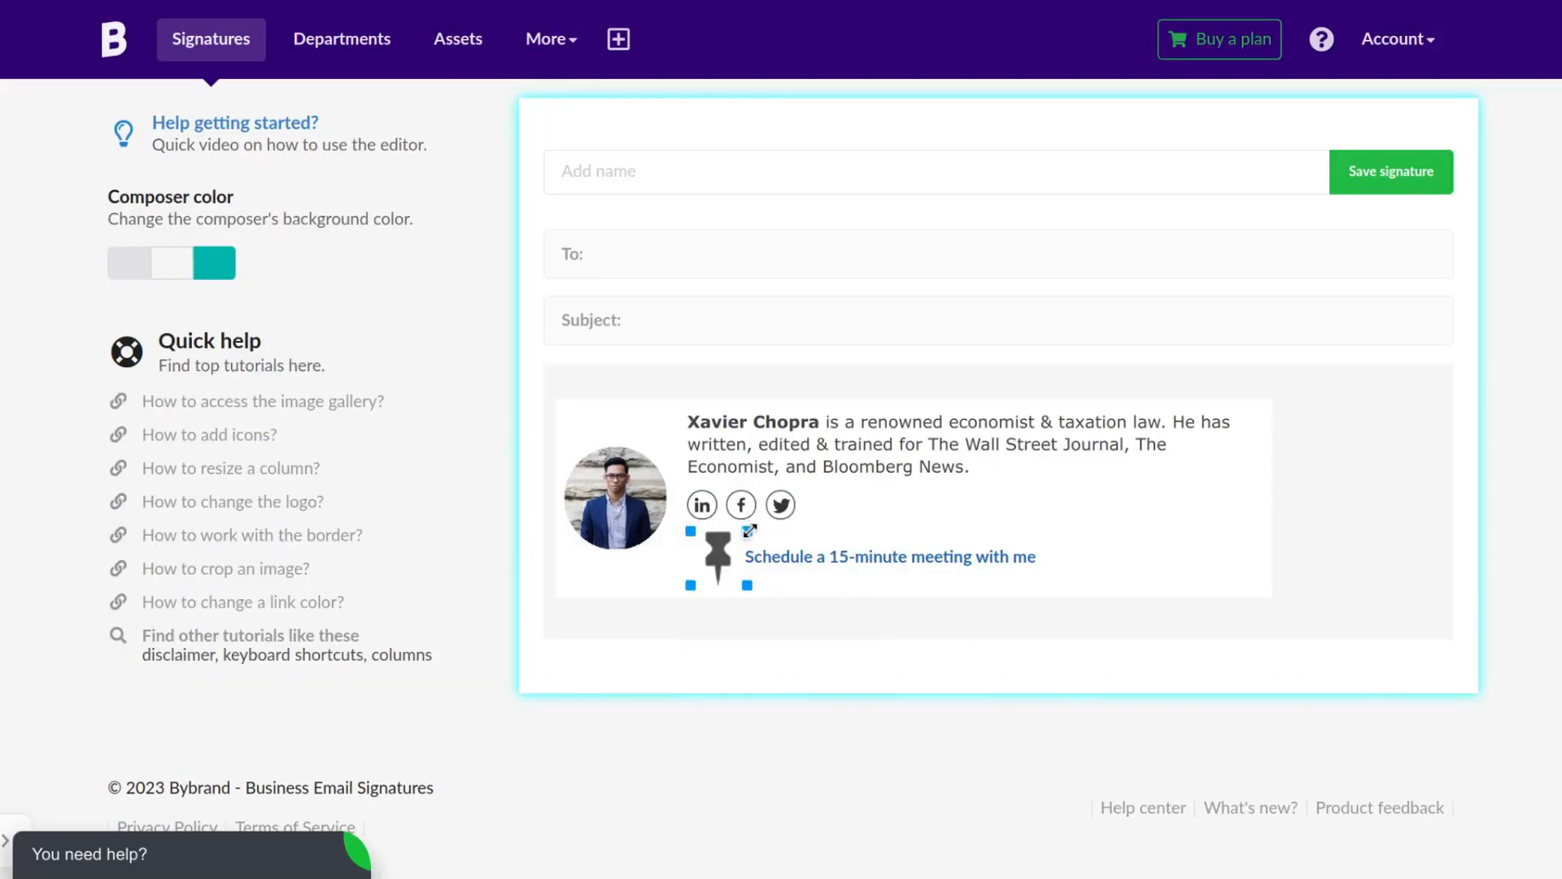
pyautogui.click(720, 543)
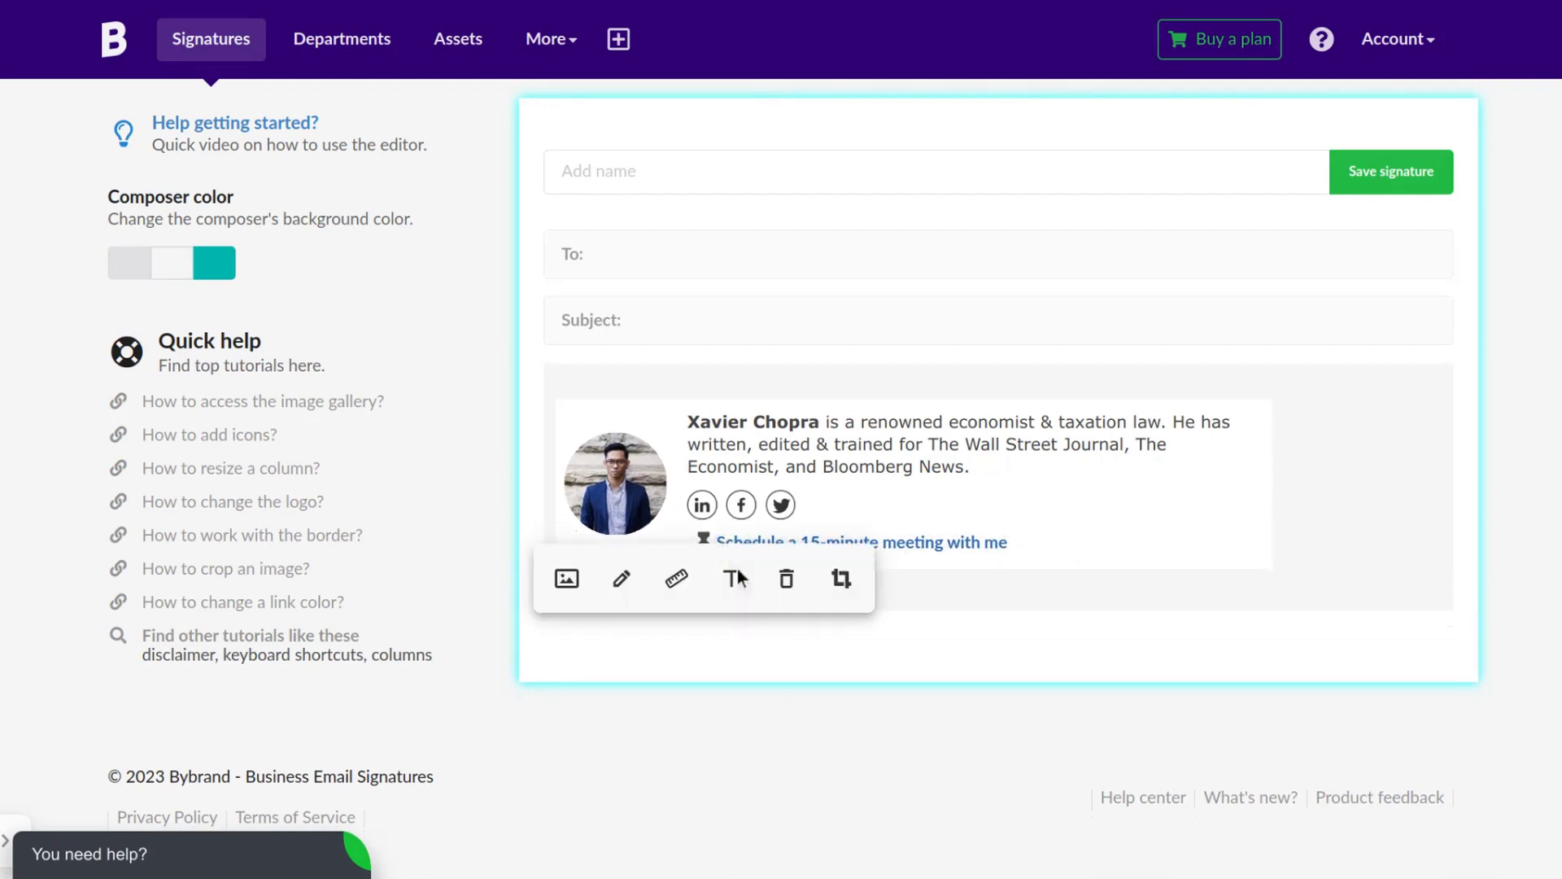
pyautogui.click(773, 675)
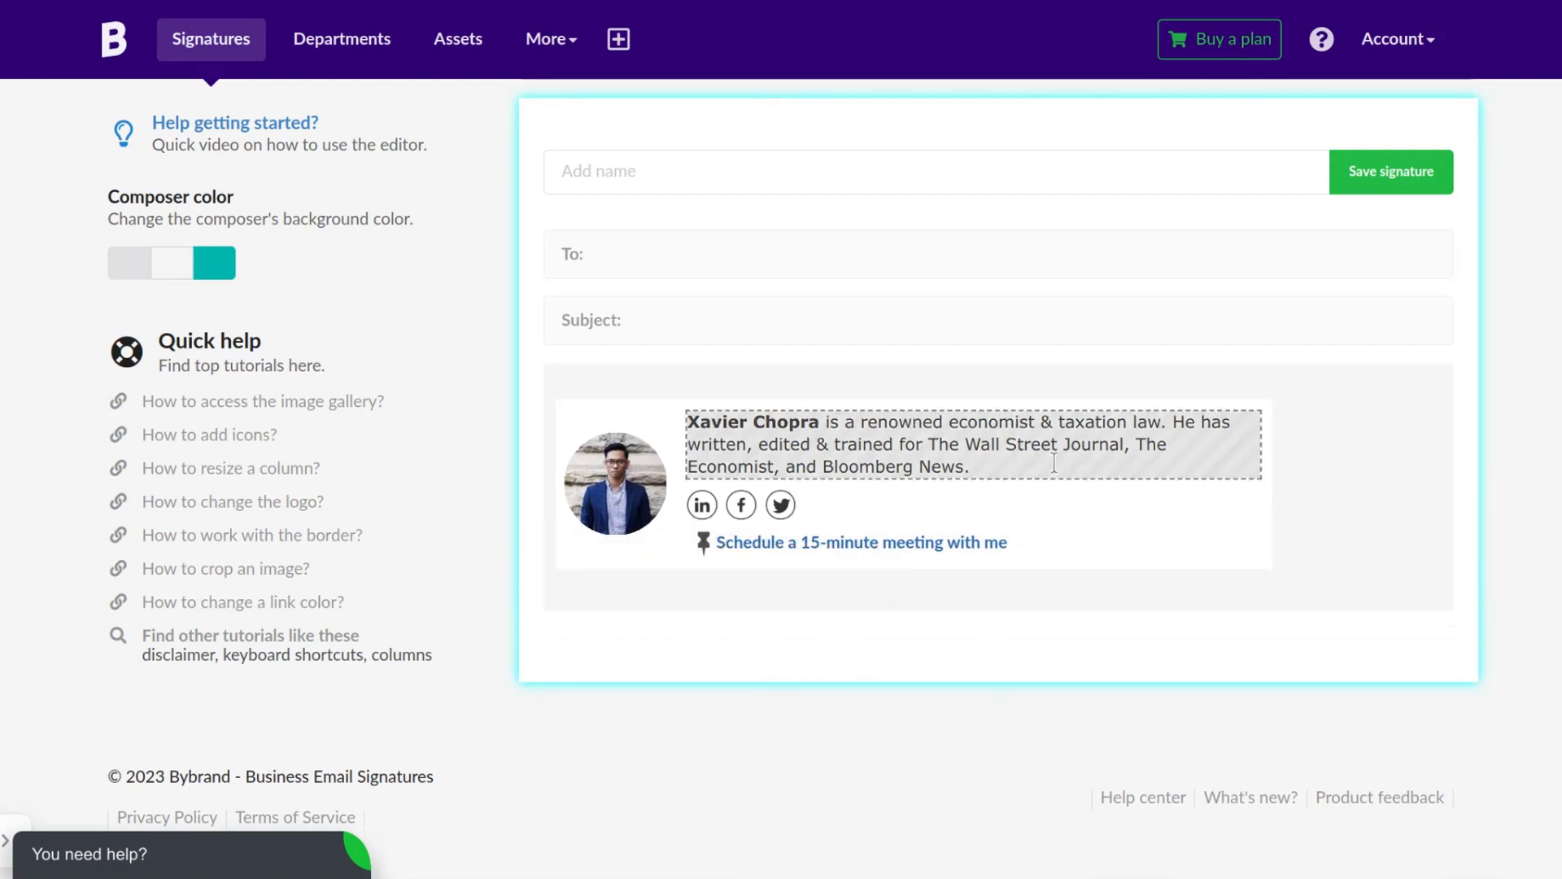
# Step: Name the signature 'Professional signature' and save it
pyautogui.click(767, 171)
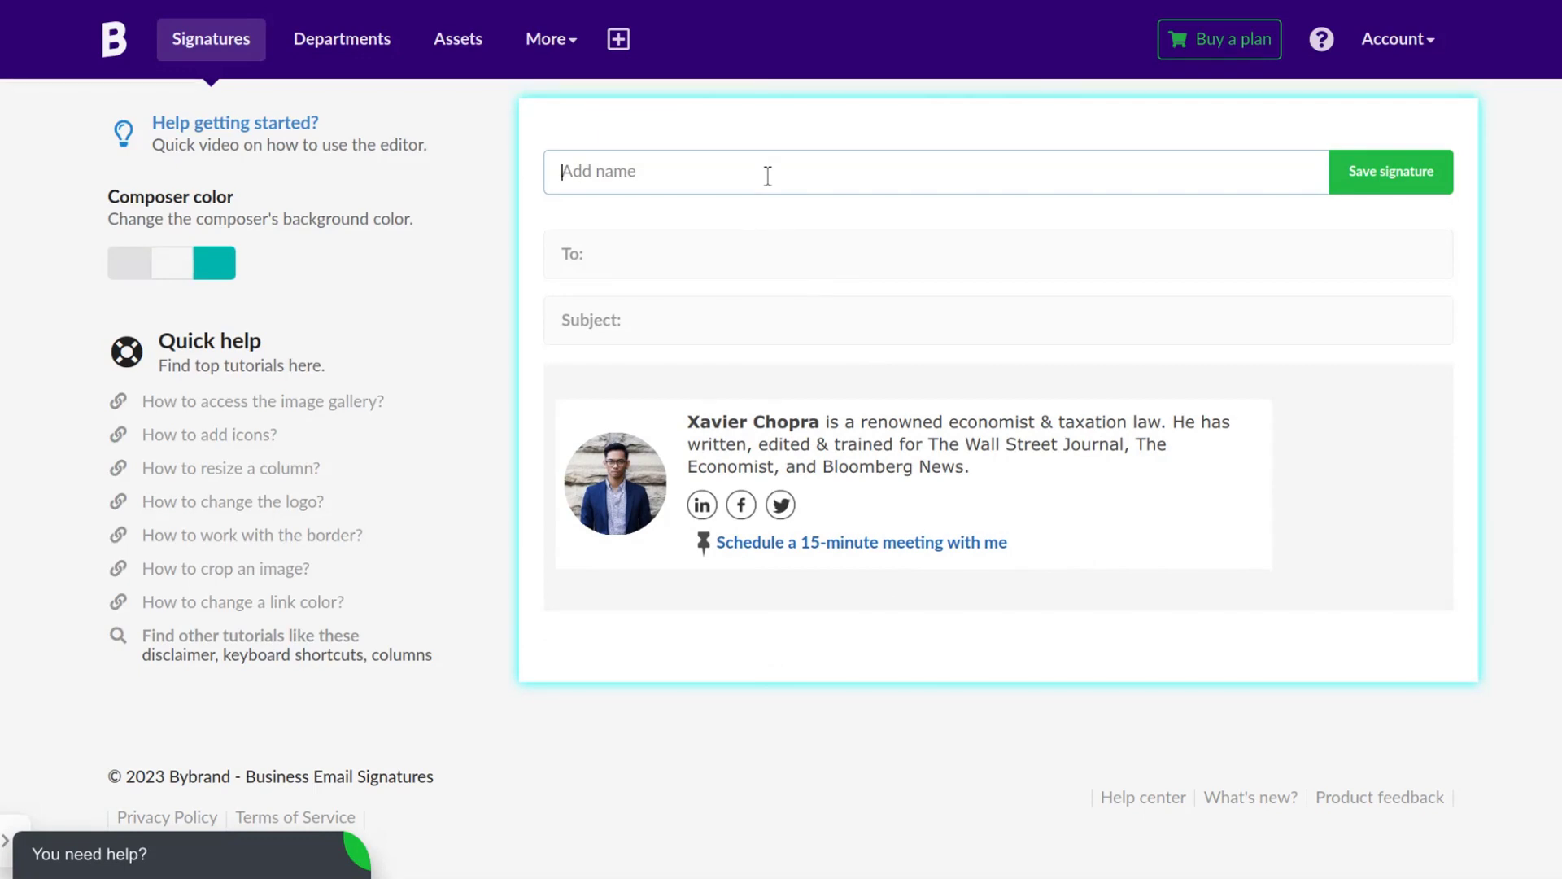
pyautogui.write('Professional signatur')
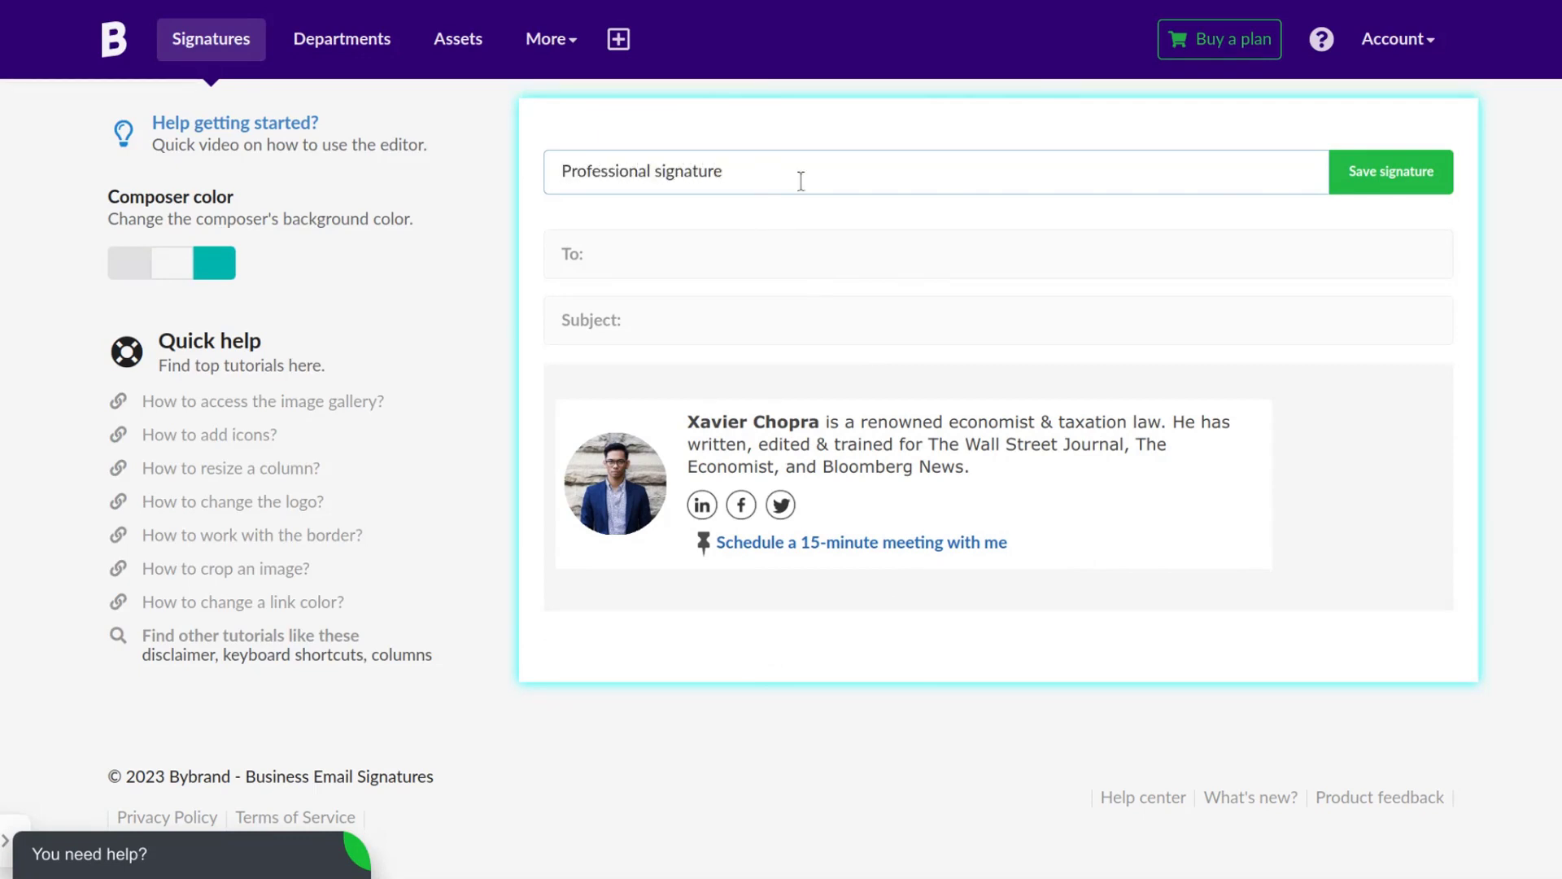
pyautogui.write('e')
pyautogui.click(1350, 175)
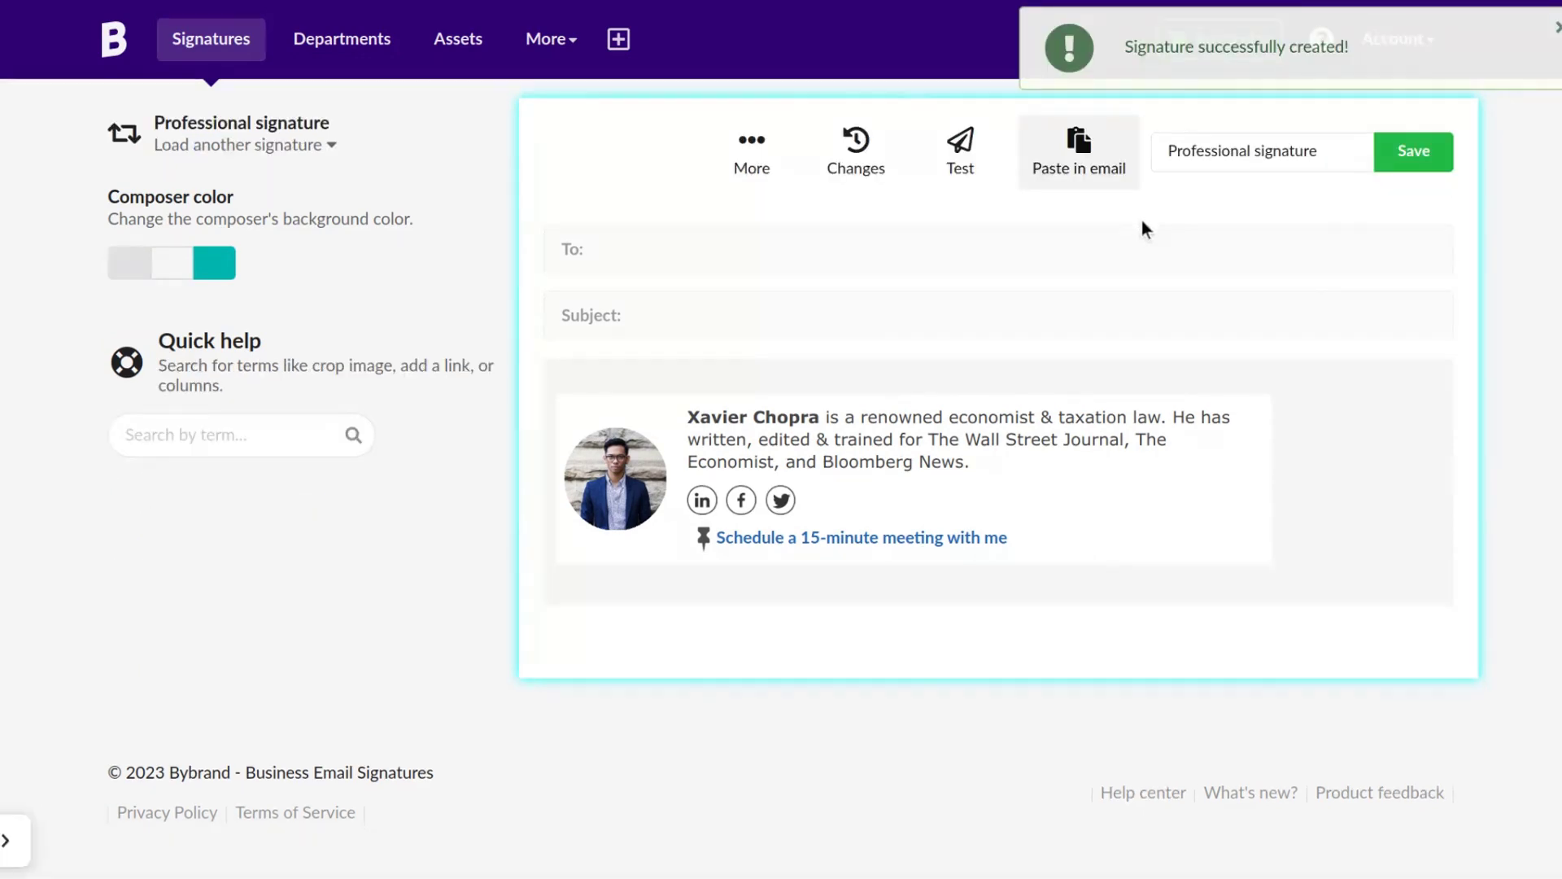
# Step: Duplicate the empty row above the meeting link and remove the gap before the pin
pyautogui.click(978, 521)
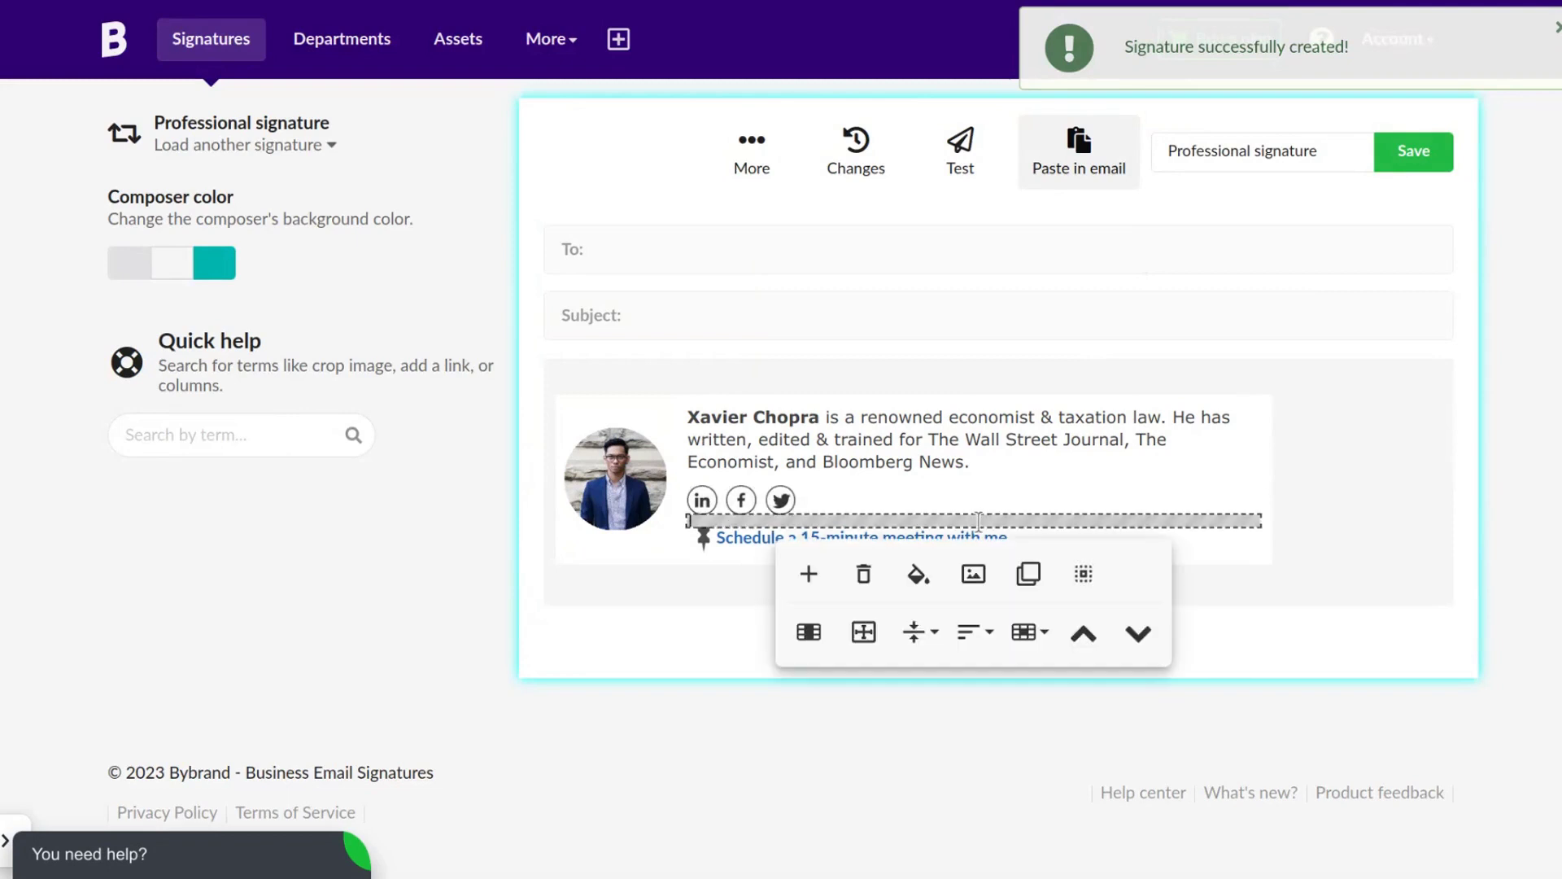
pyautogui.click(1047, 584)
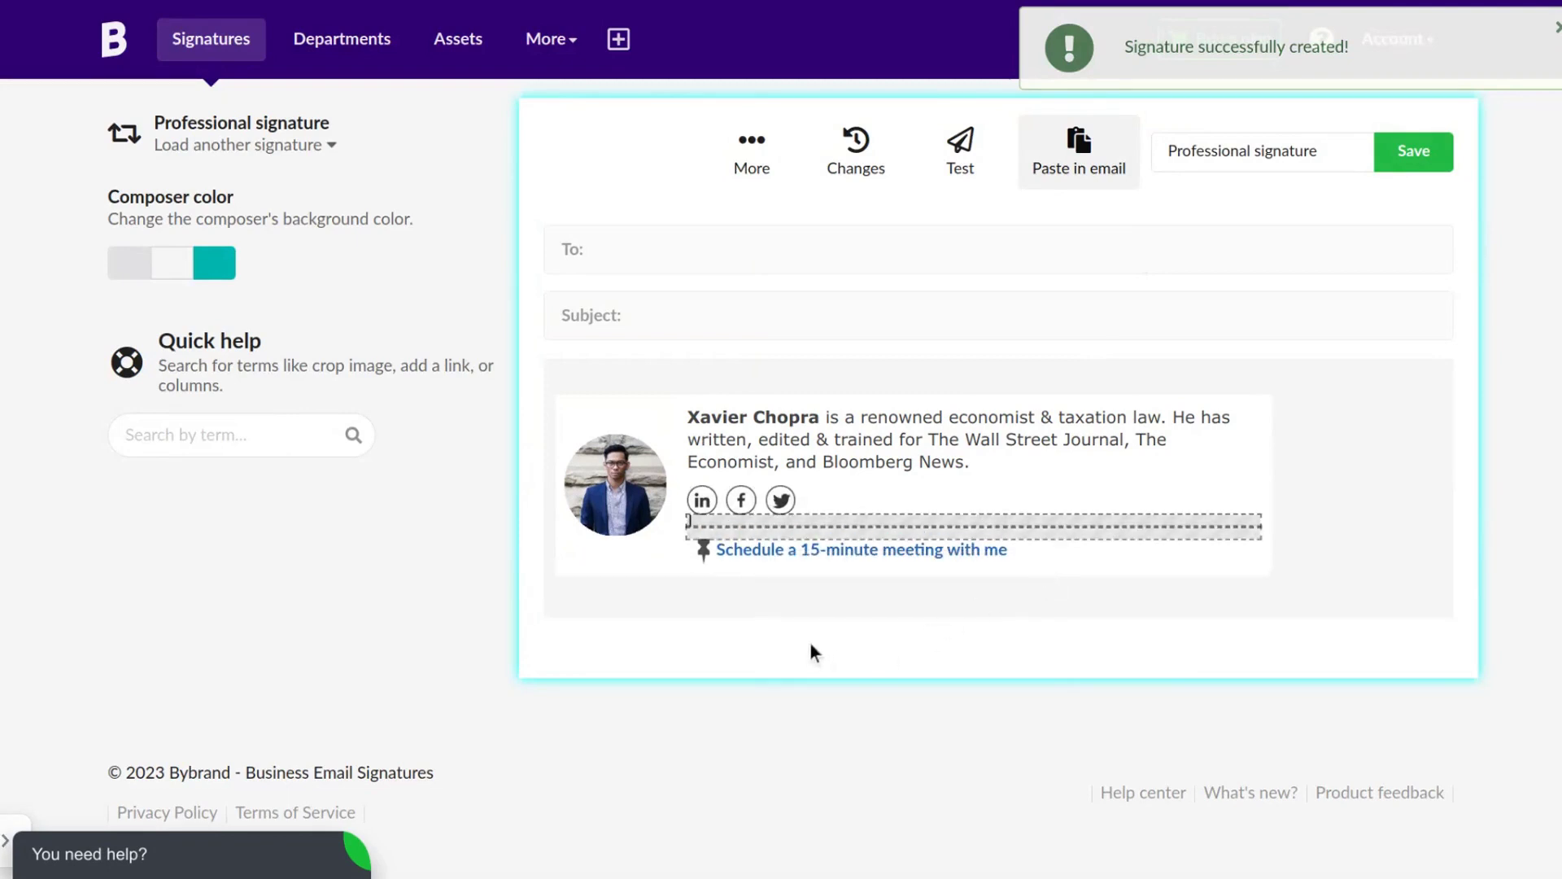
pyautogui.click(1150, 551)
pyautogui.click(1159, 551)
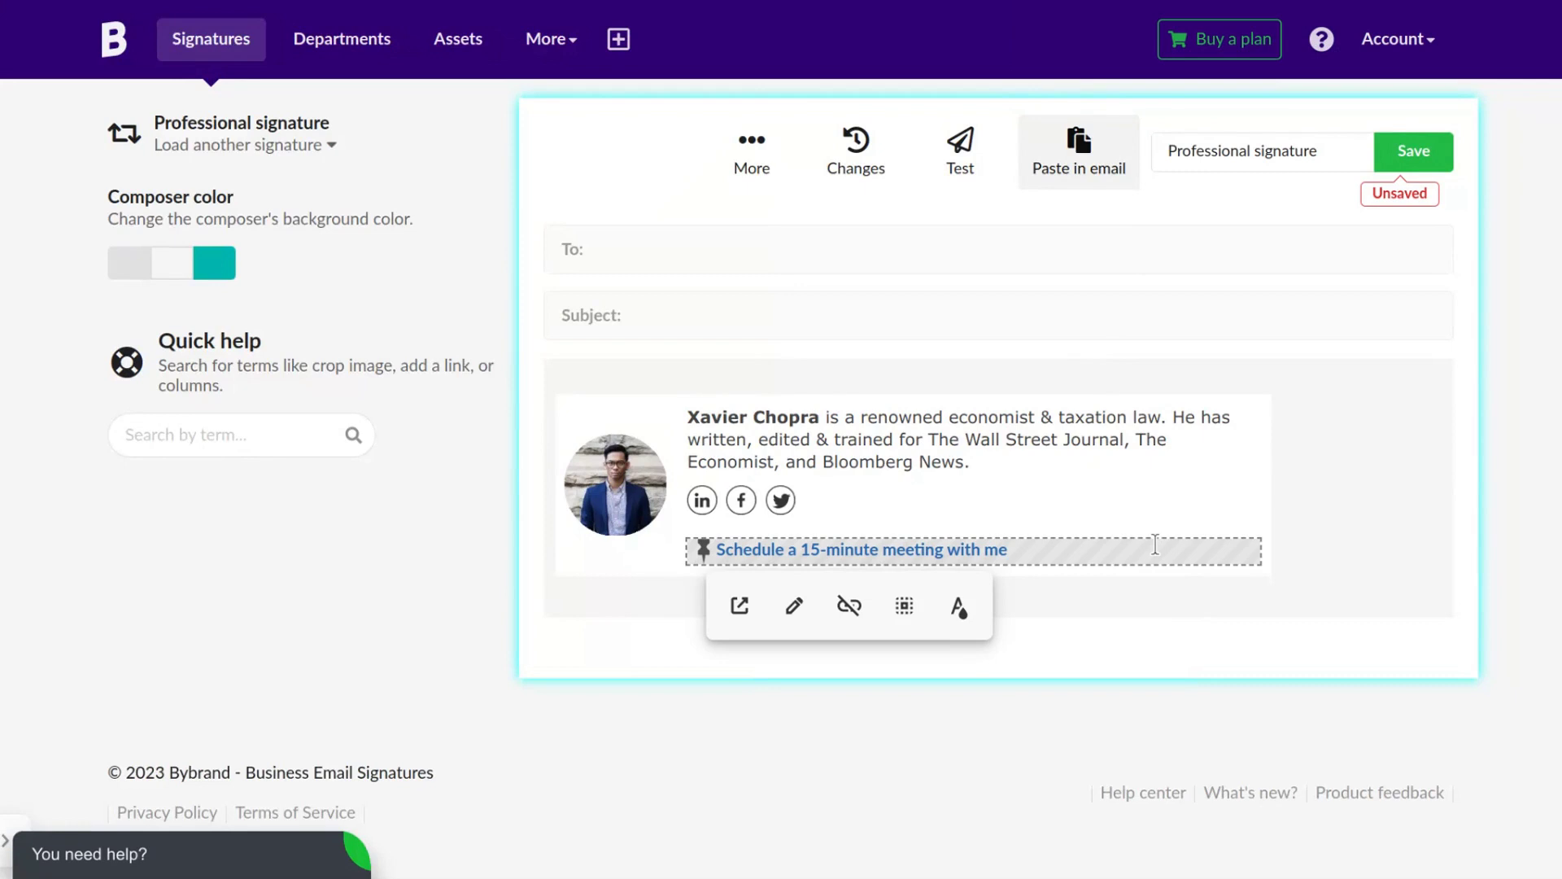
pyautogui.press('Home')
pyautogui.press('BackSpace')
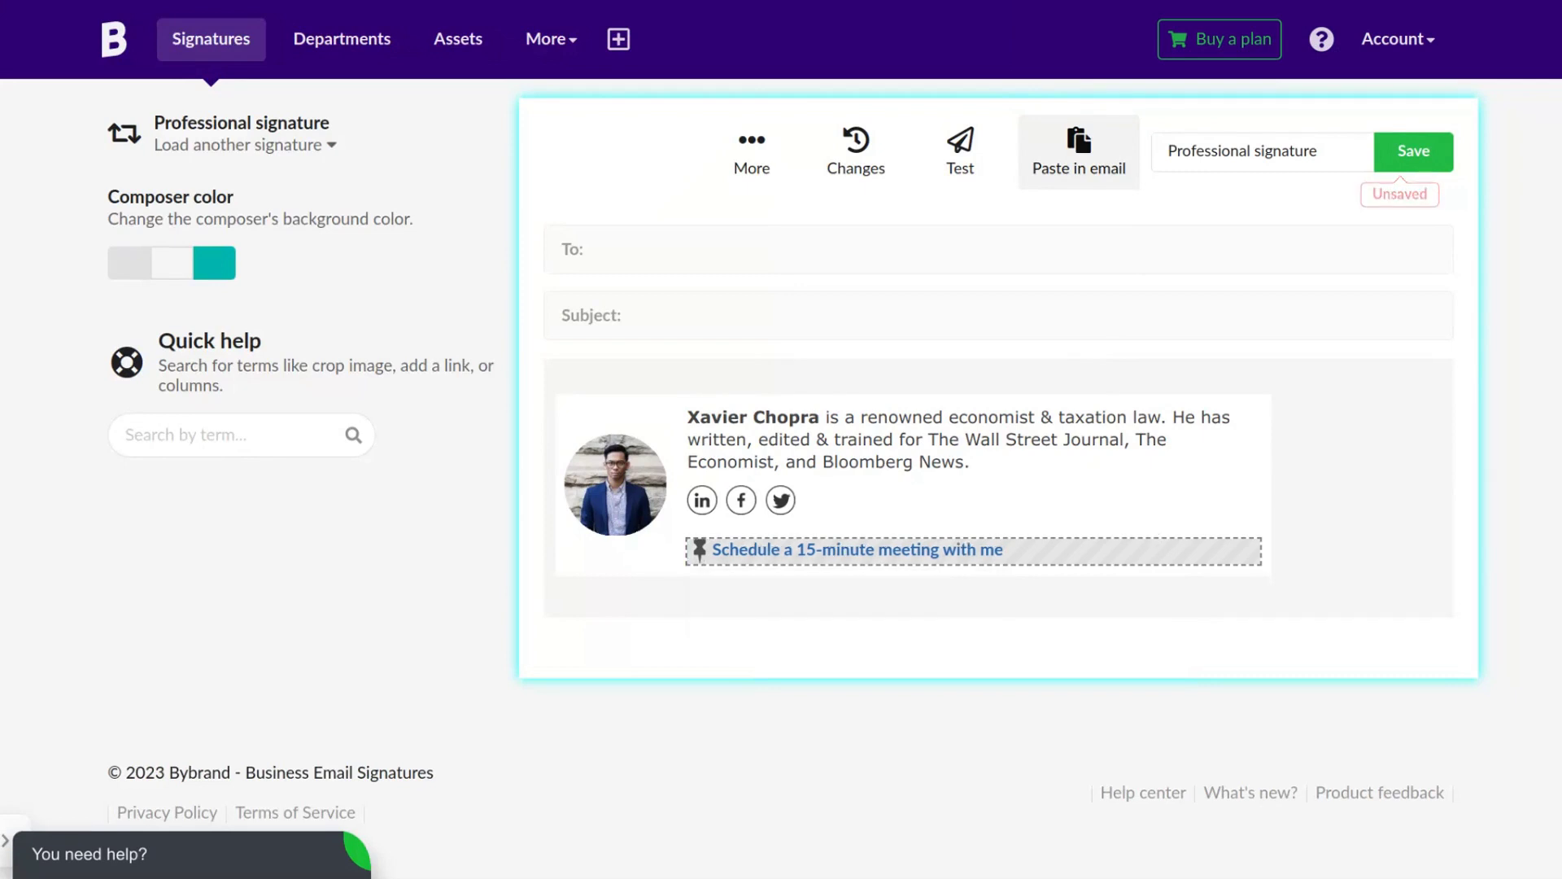
pyautogui.click(1294, 540)
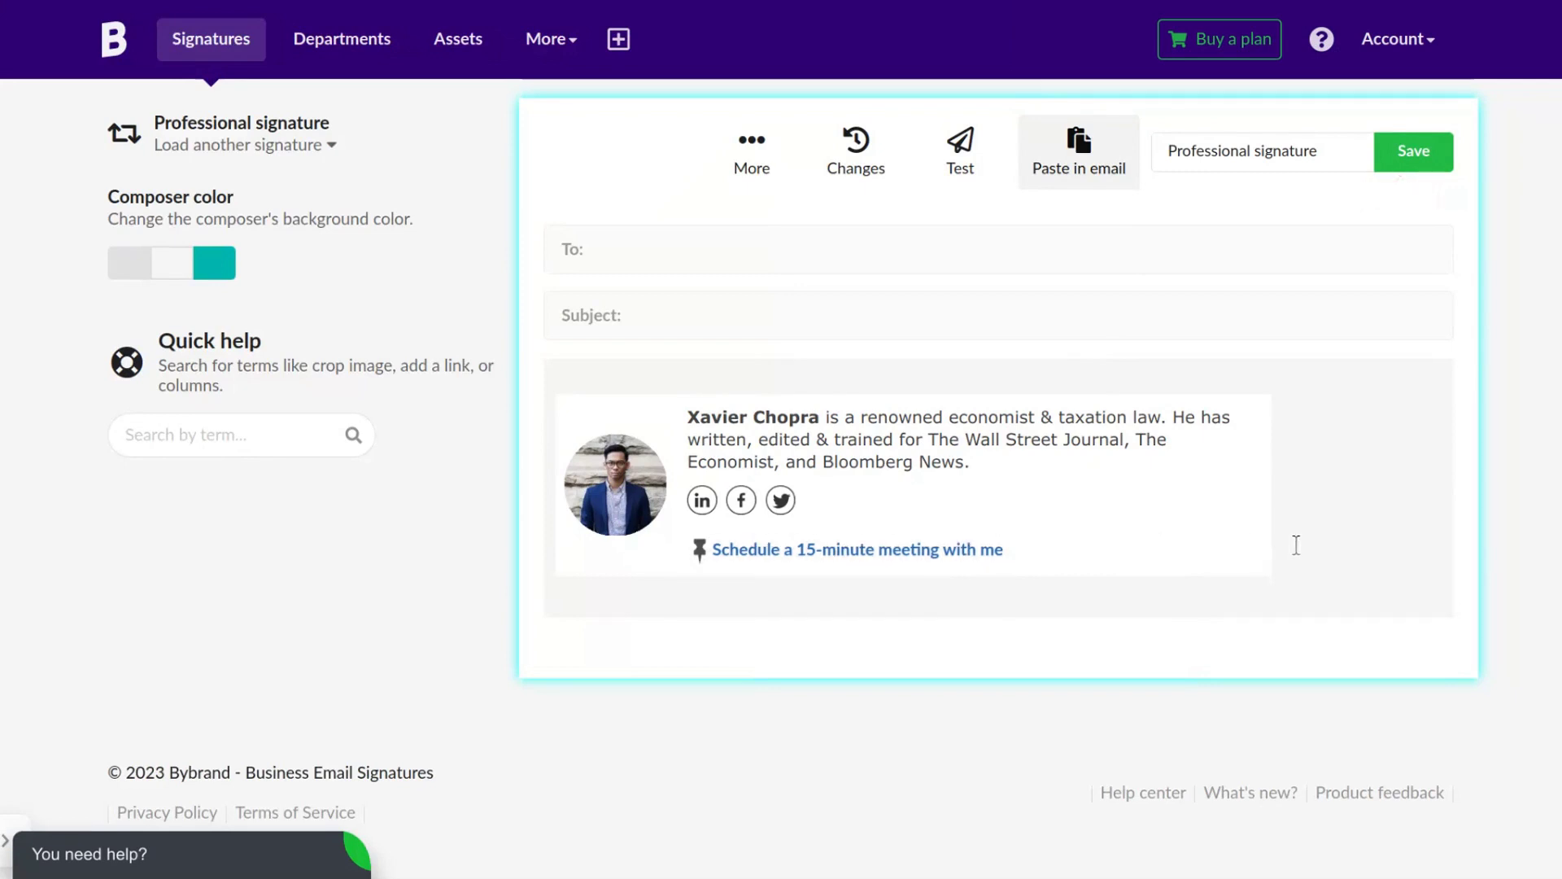
# Step: Save the Professional signature with its meeting link and copy the whole signature for pasting into email
pyautogui.click(1391, 160)
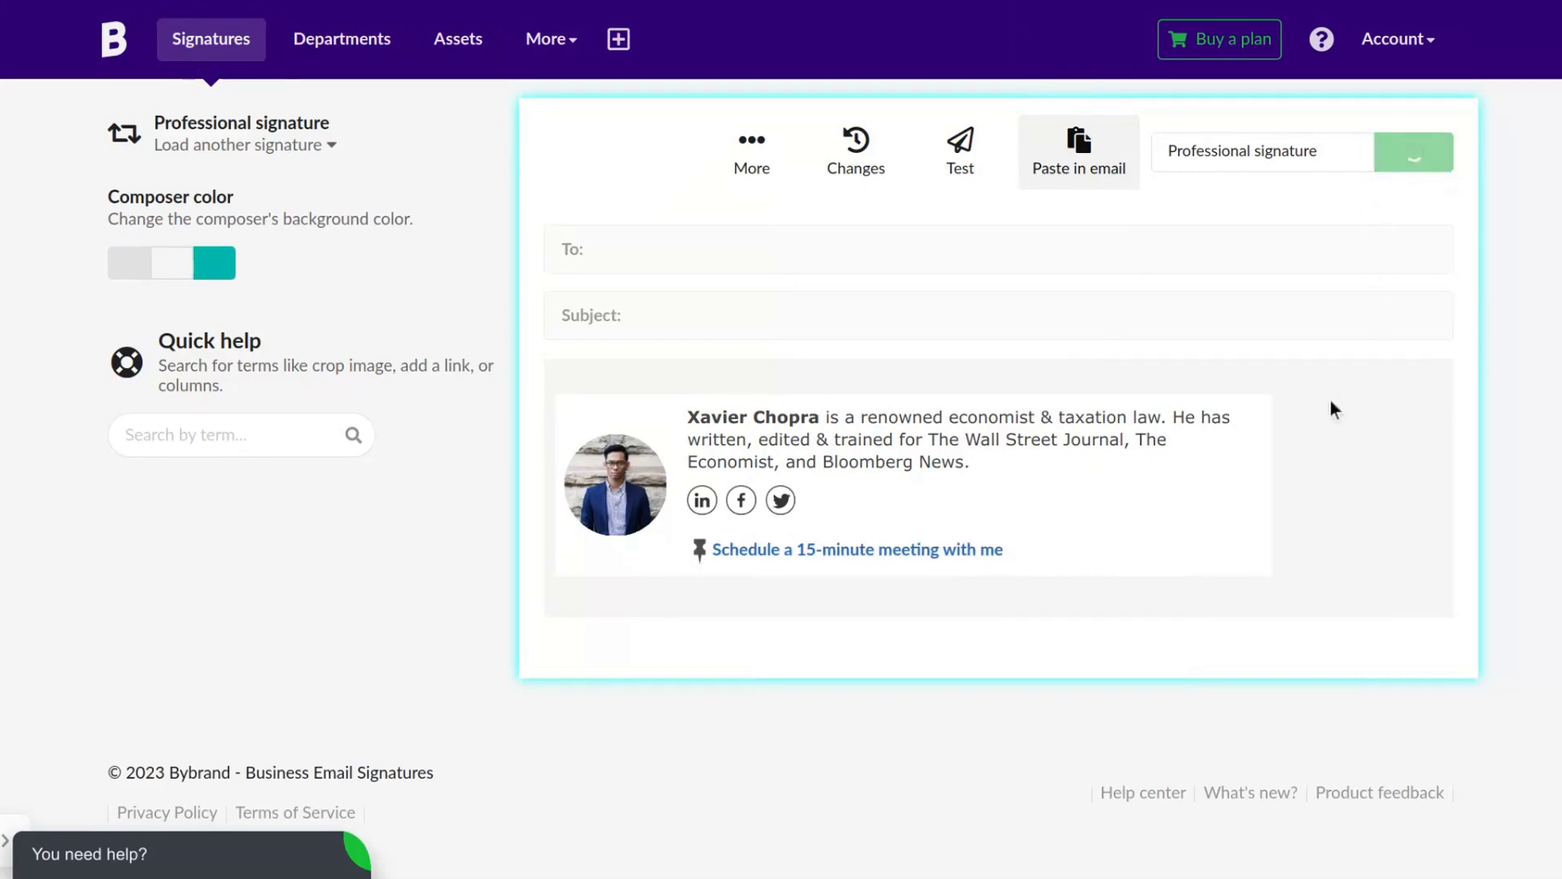
pyautogui.click(1090, 179)
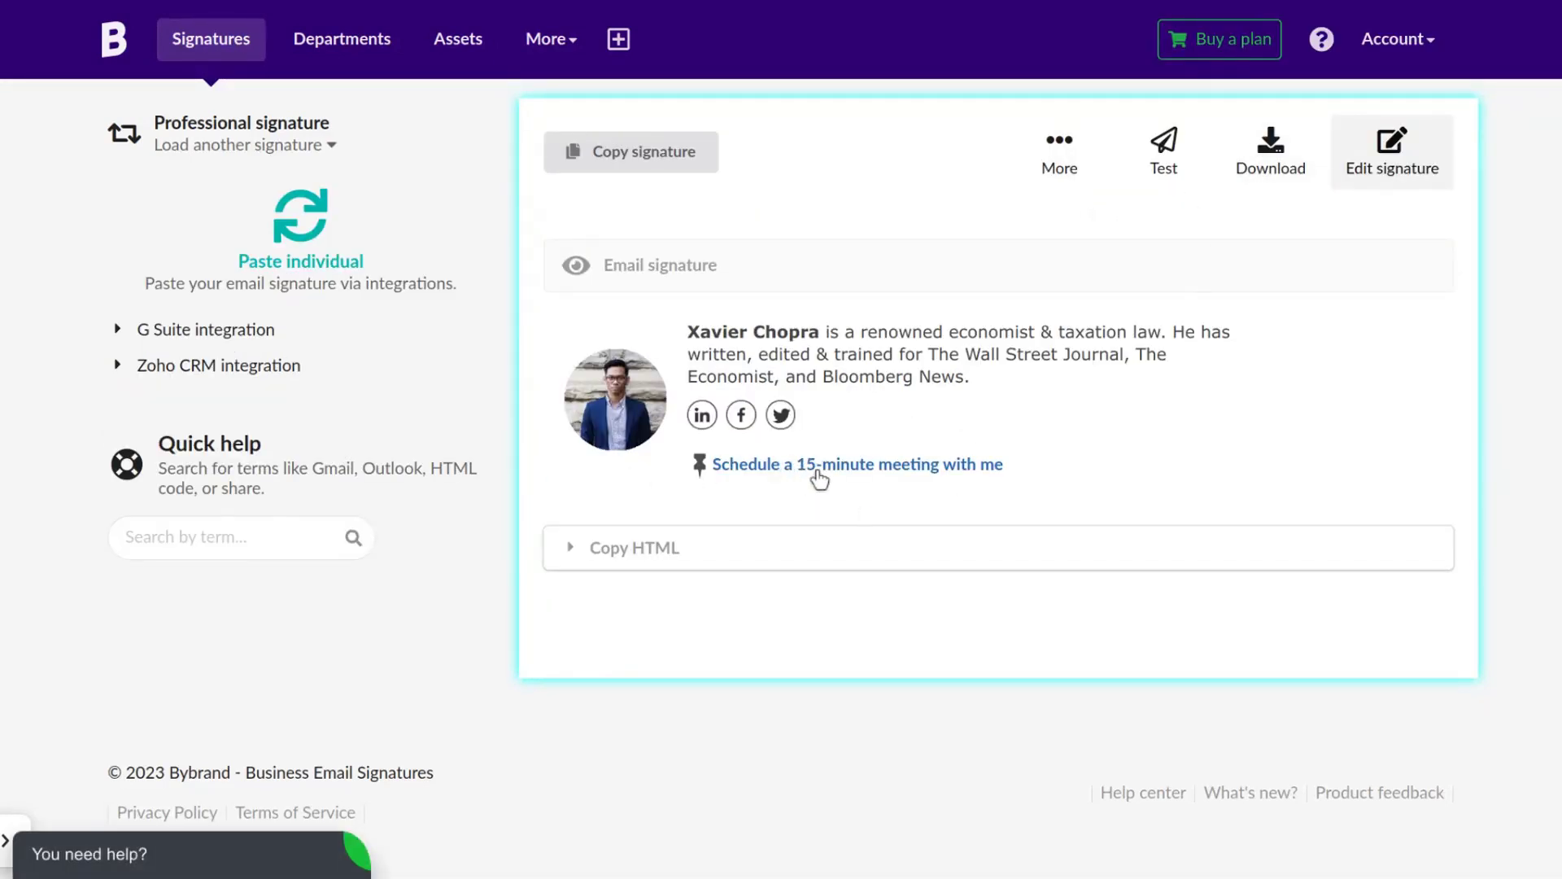
pyautogui.click(667, 163)
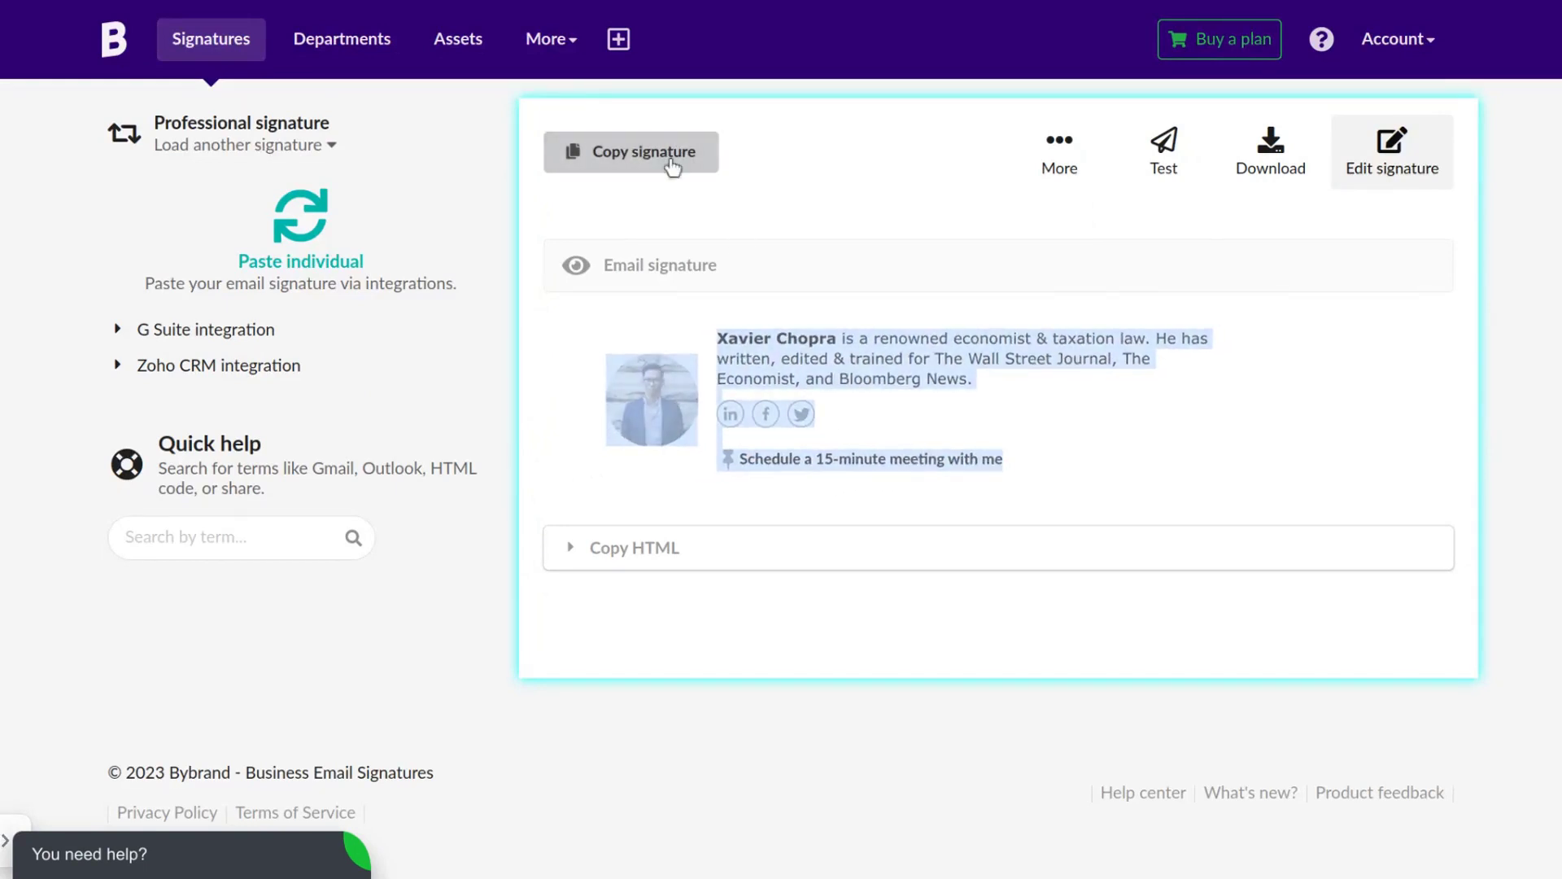